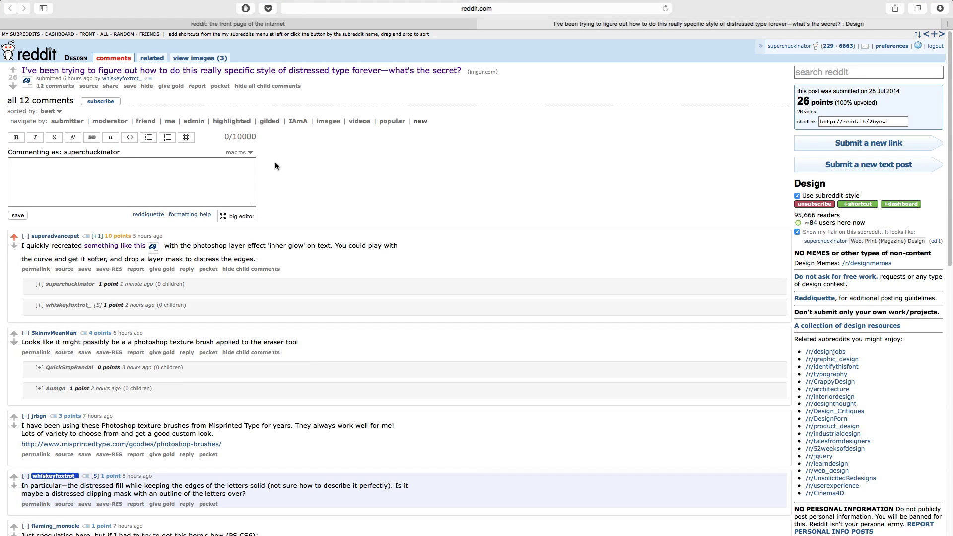
- Look through the post's four distressed lettering example images, then collapse the gallery
click(26, 83)
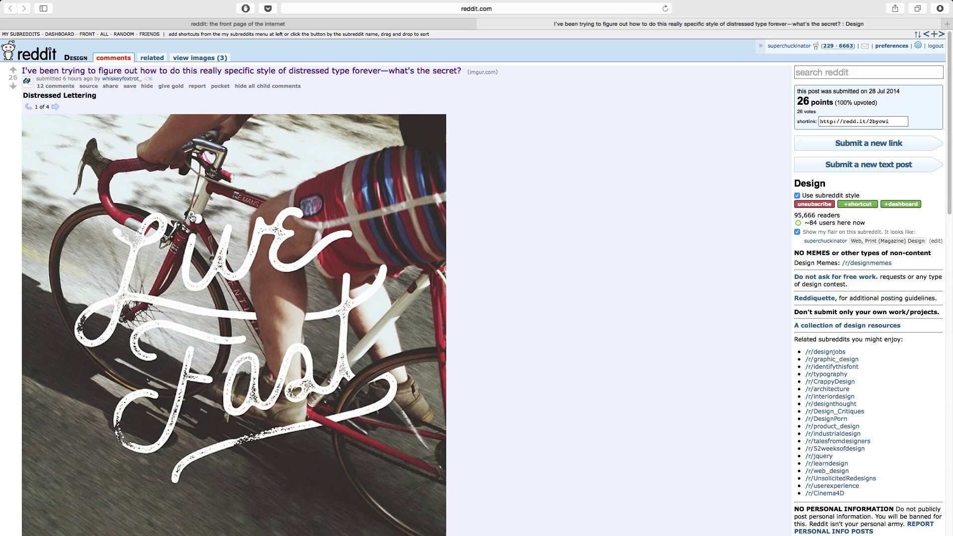
scroll(195, 233, down, 1)
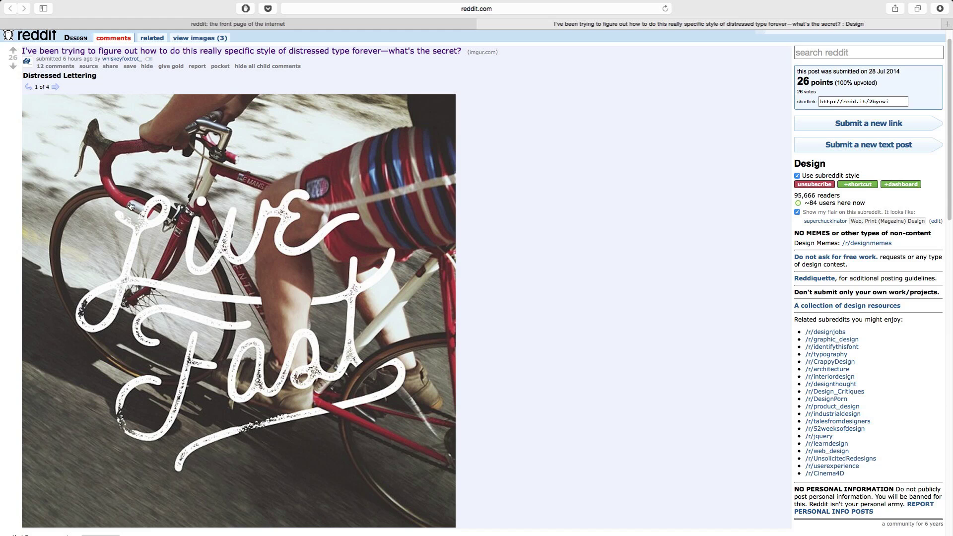
click(55, 88)
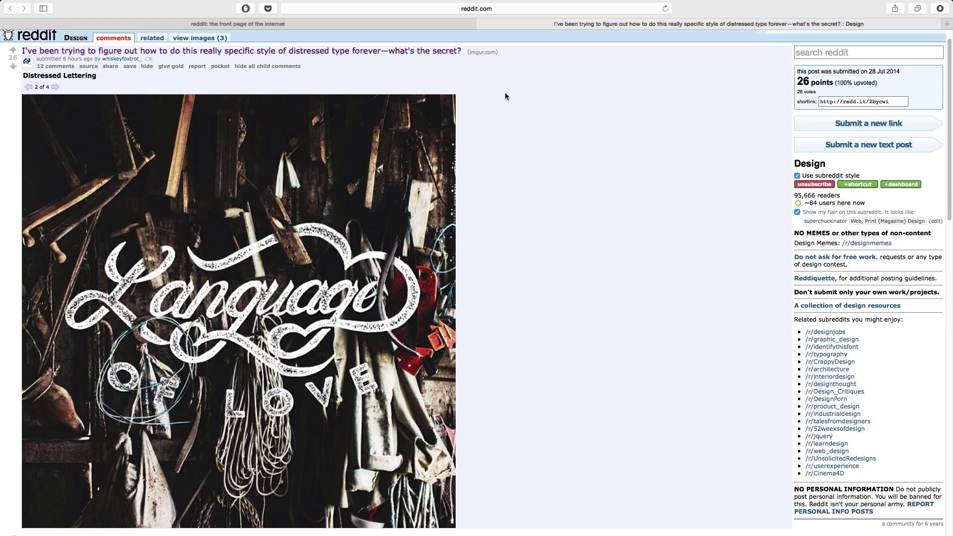
scroll(484, 126, up, 1)
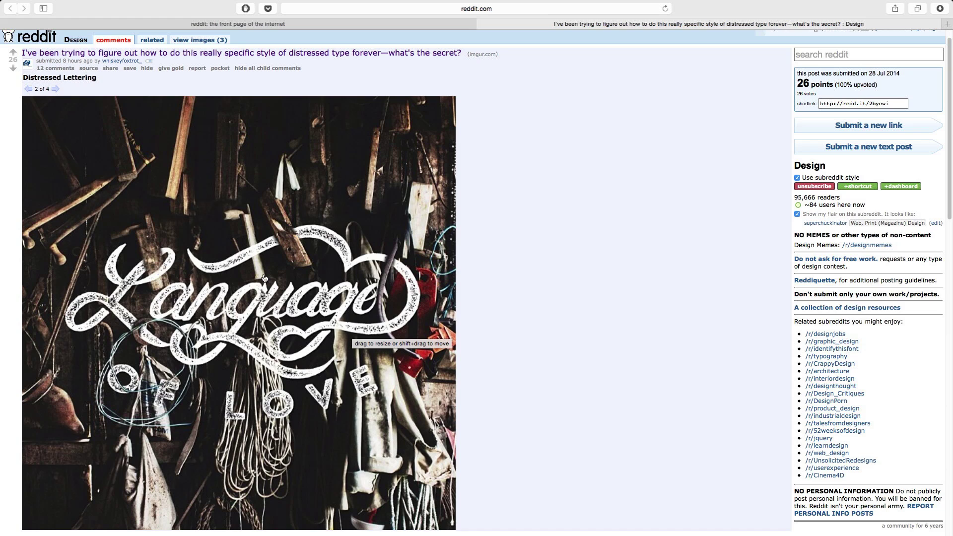
click(55, 89)
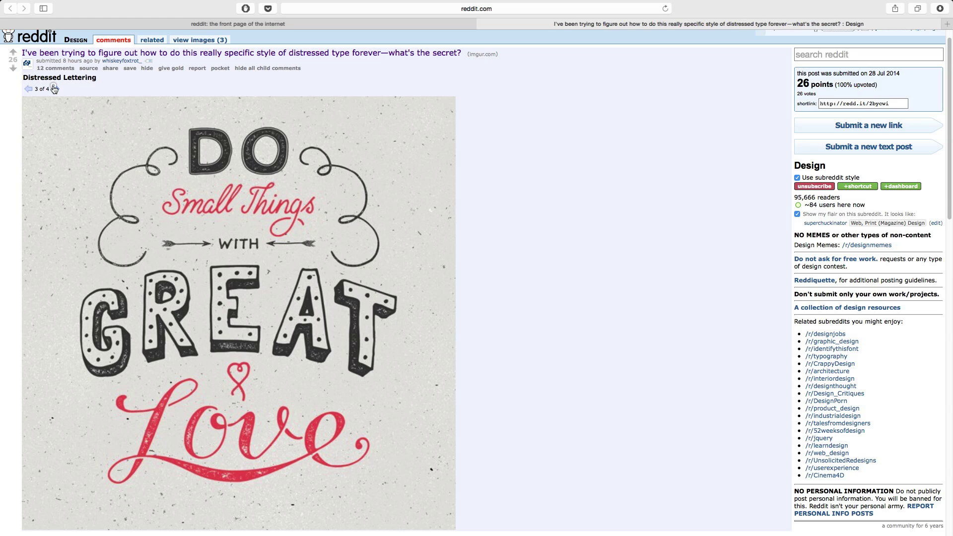
click(54, 89)
click(55, 89)
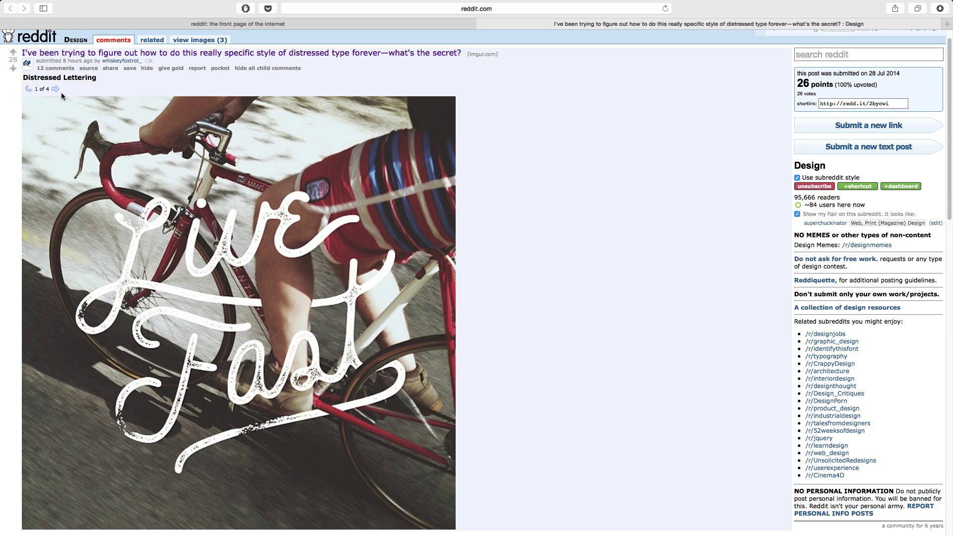
click(26, 63)
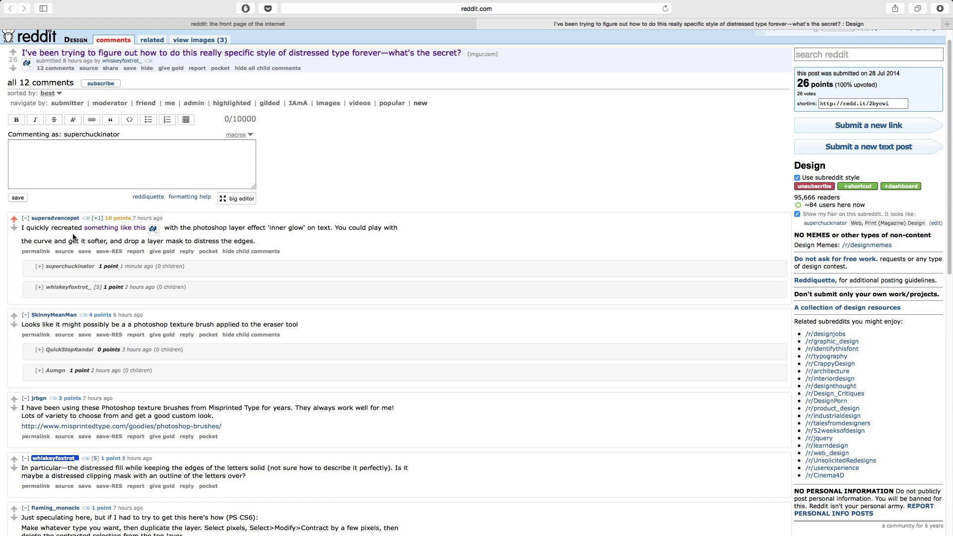
- Examine the top comment's recreated lettering image and its Inner Glow layer style settings, then collapse the images
click(154, 229)
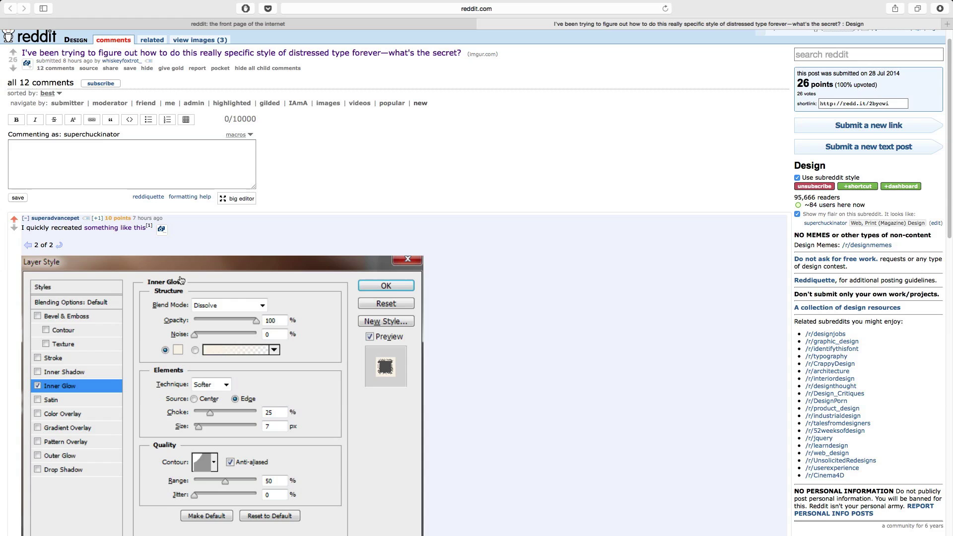
click(59, 245)
scroll(123, 245, down, 3)
drag(233, 286, 480, 342)
scroll(454, 353, down, 5)
scroll(278, 268, up, 3)
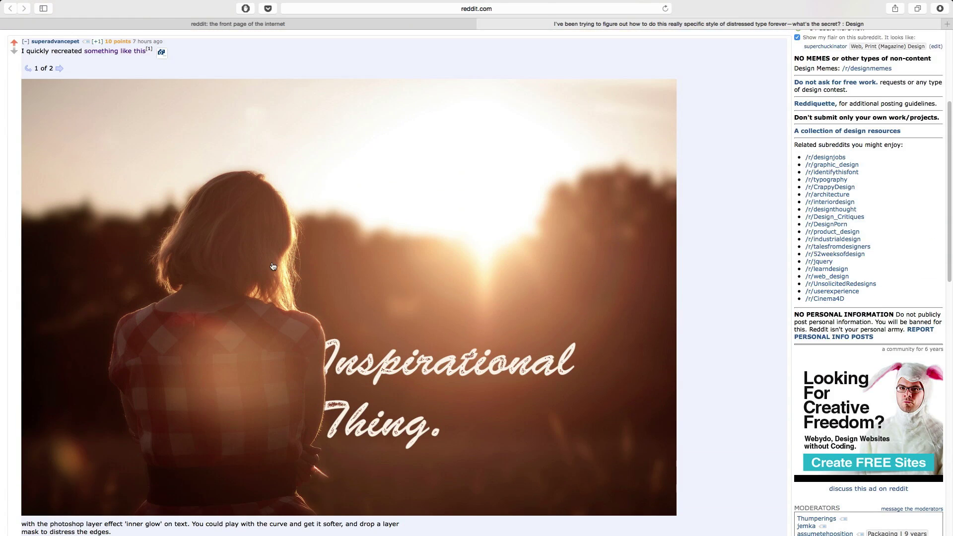
click(59, 72)
drag(437, 343, 511, 236)
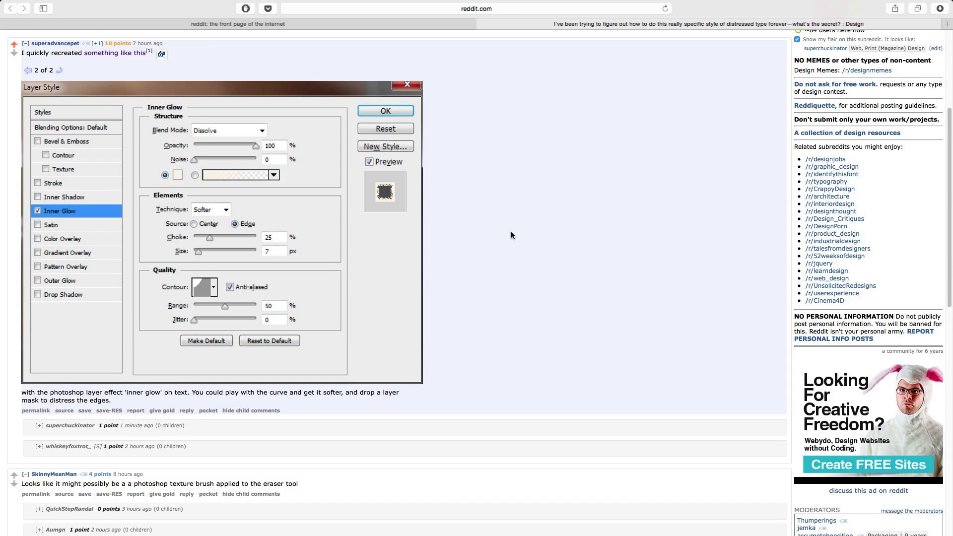
click(58, 70)
click(486, 273)
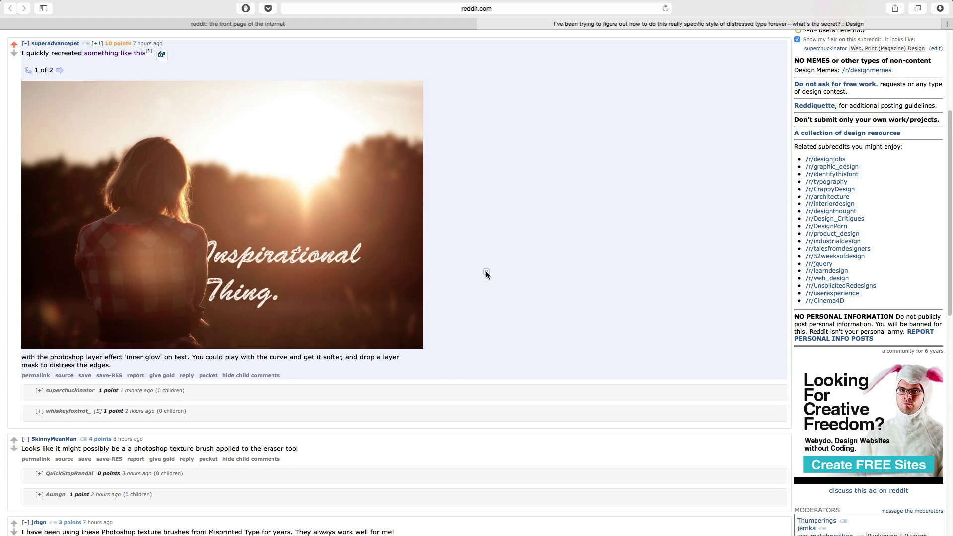
click(420, 226)
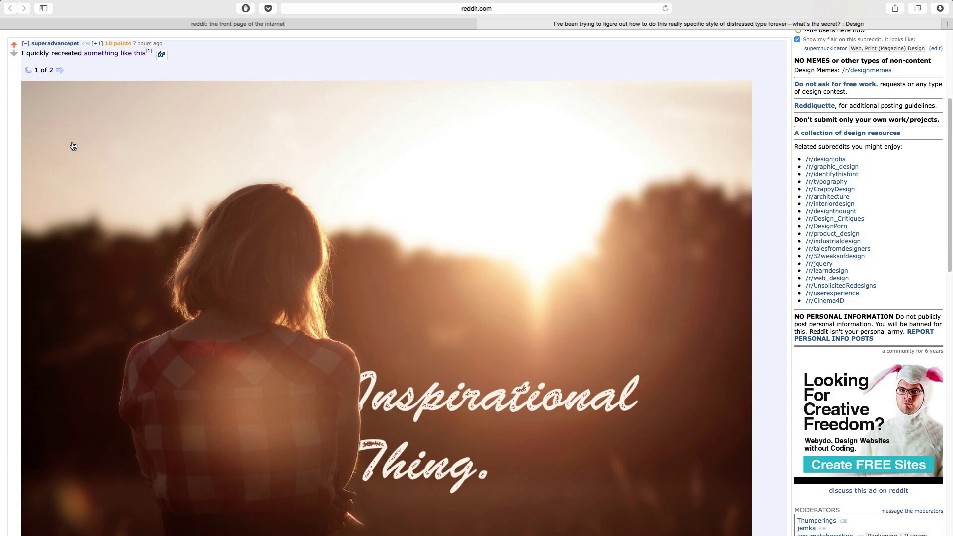
click(161, 54)
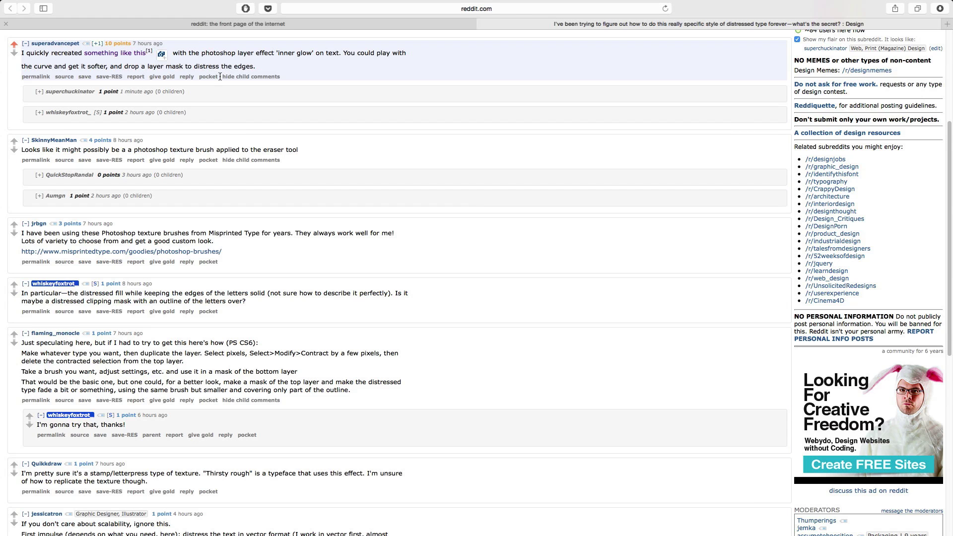
- Switch to Photoshop with DSC04770.jpg and minimize the Pomodoro timer window covering the photo
key(ctrl+Up)
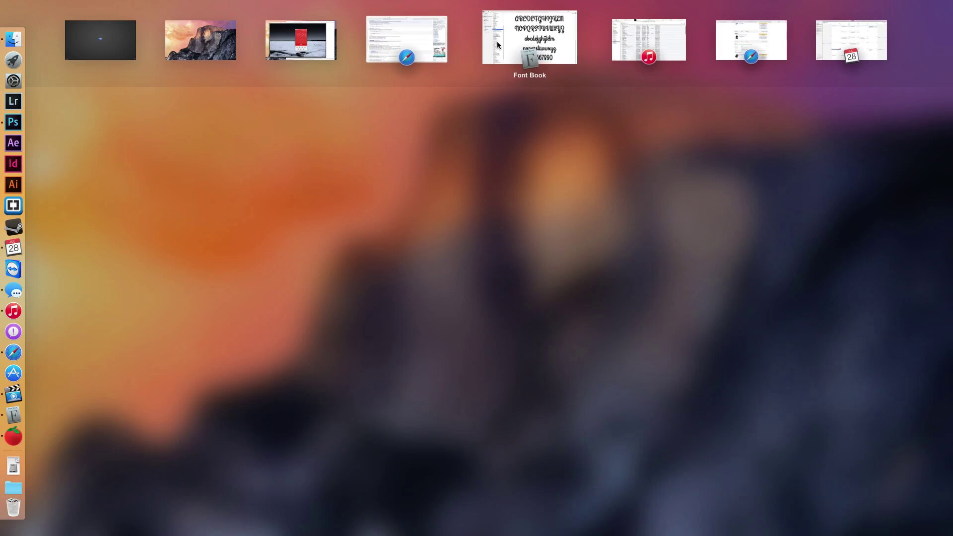
click(313, 38)
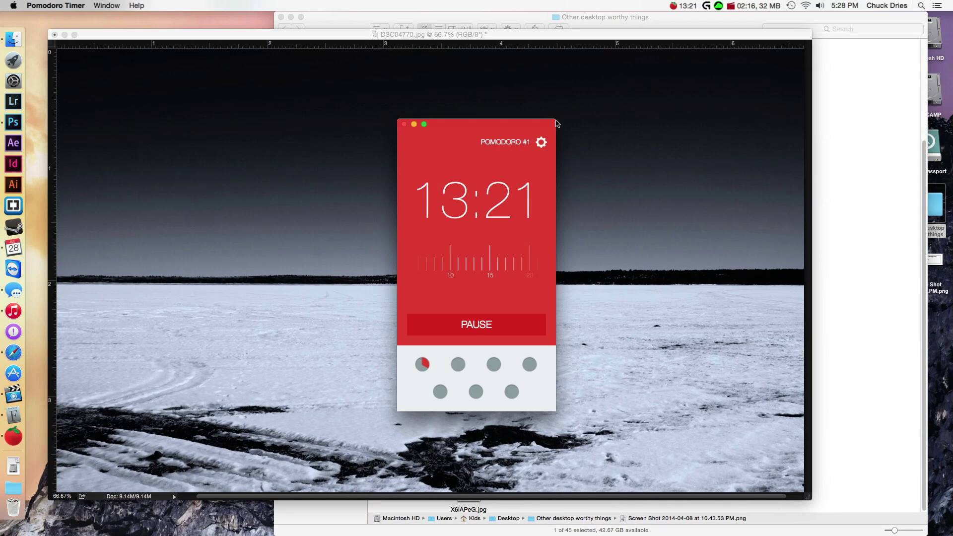
click(414, 124)
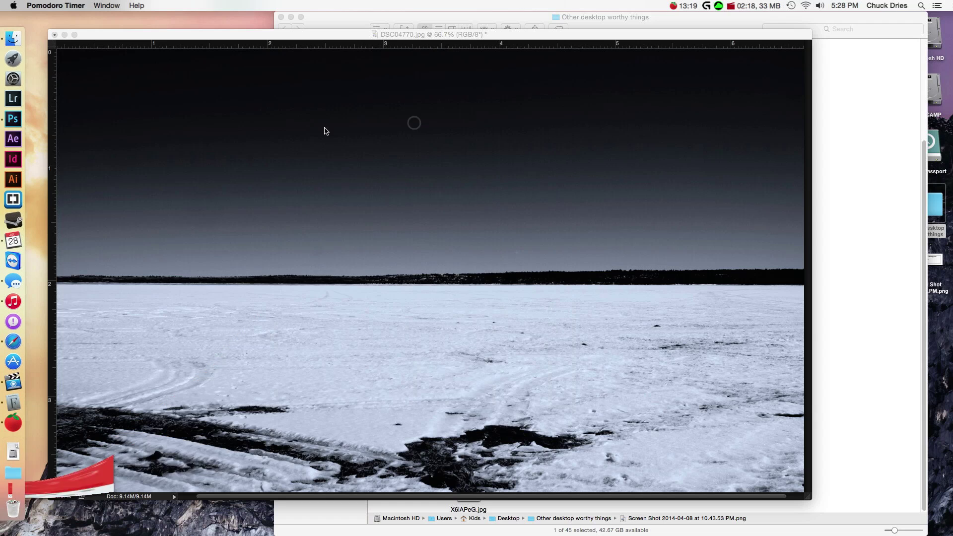
click(204, 38)
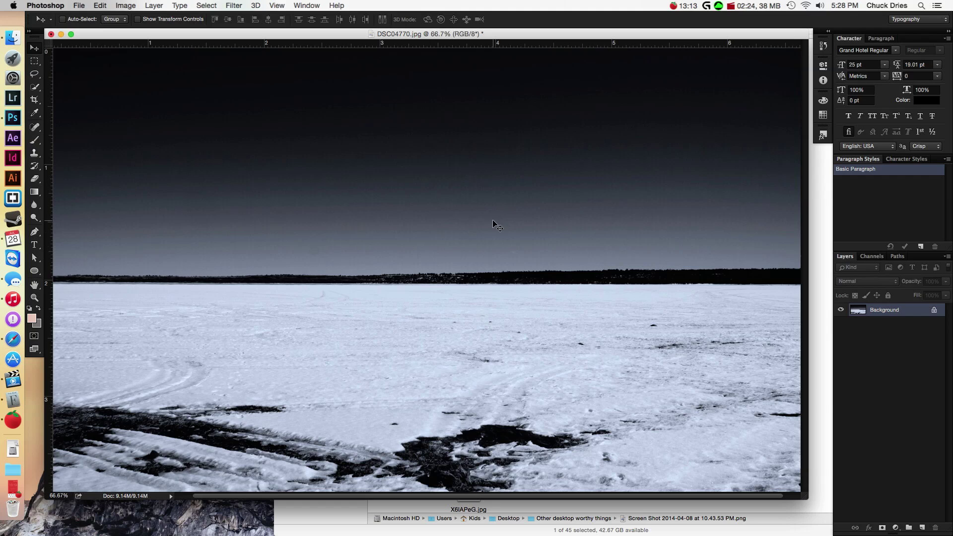
- Add the two-line text "The end" / "is never" in the dark sky of the photo
key(t)
click(365, 137)
text(The end.)
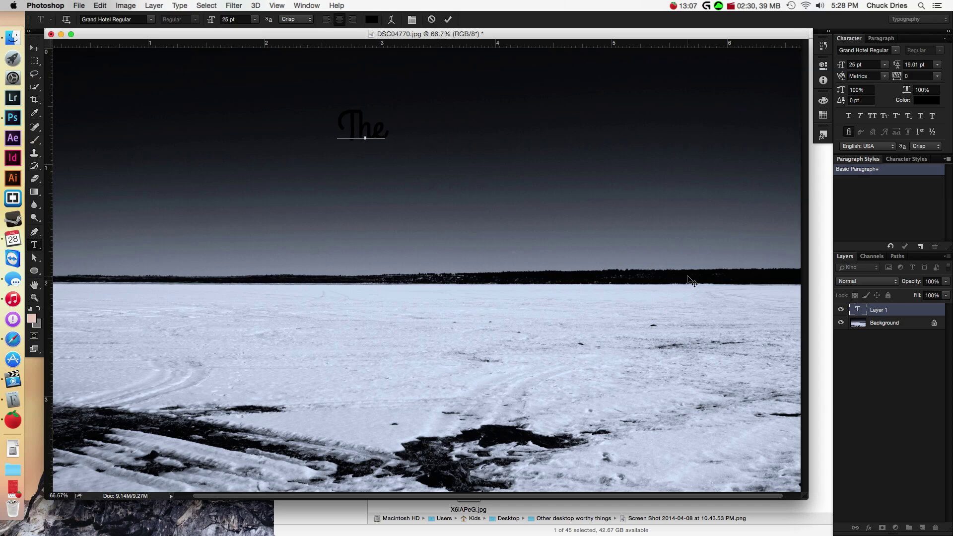
key(Return)
text(is never)
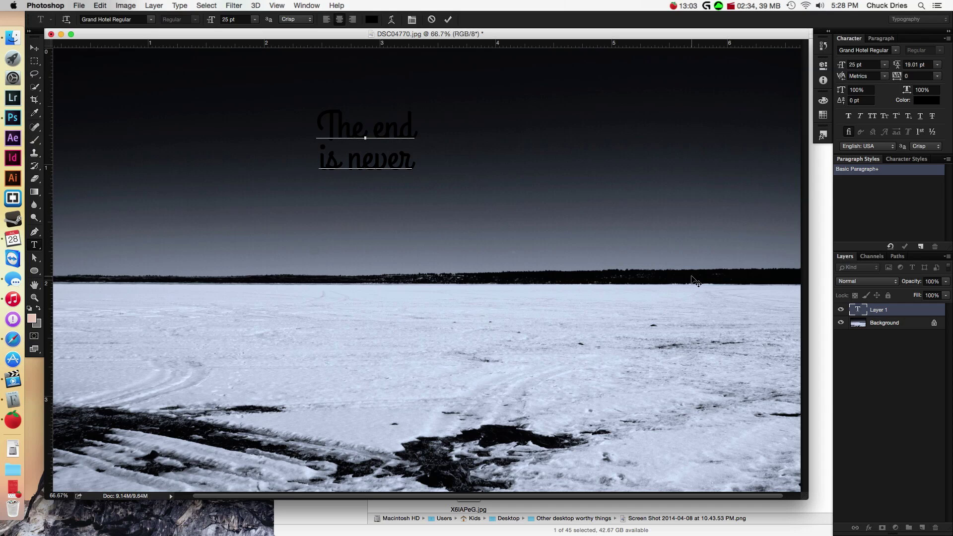
- Set the colour of all the text to white (ffffff) and hide the selection highlight
key(super+a)
click(368, 19)
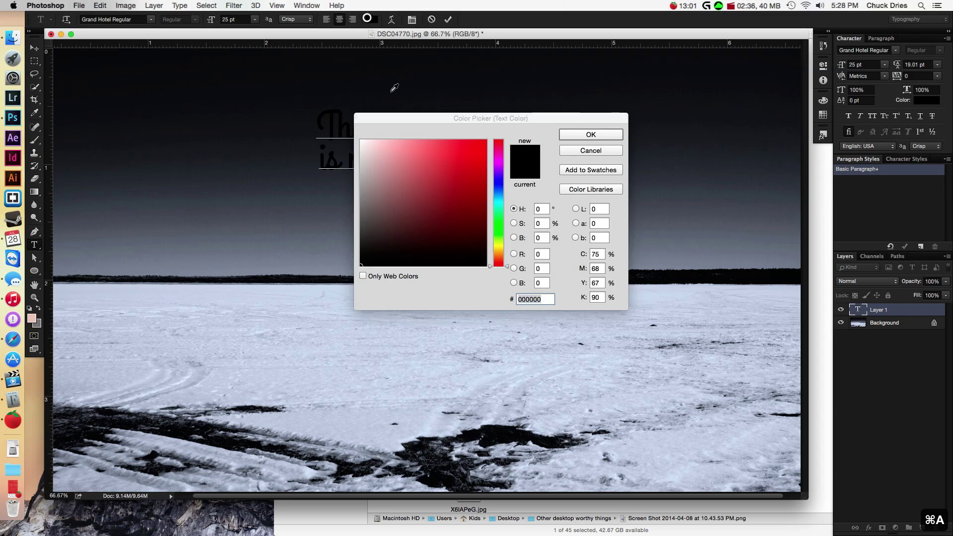
mouse_move(428, 201)
mouse_down()
mouse_move(296, 157)
mouse_move(351, 118)
mouse_up()
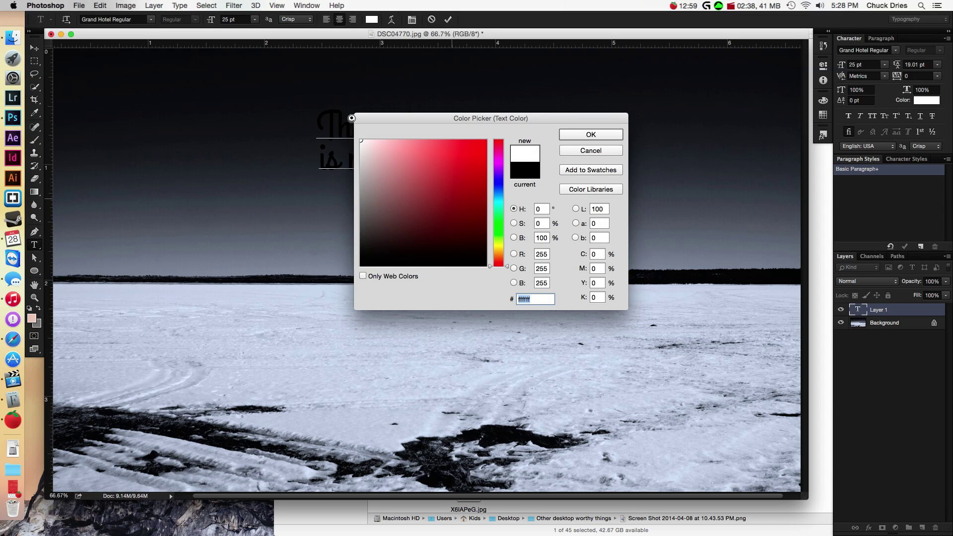
click(566, 135)
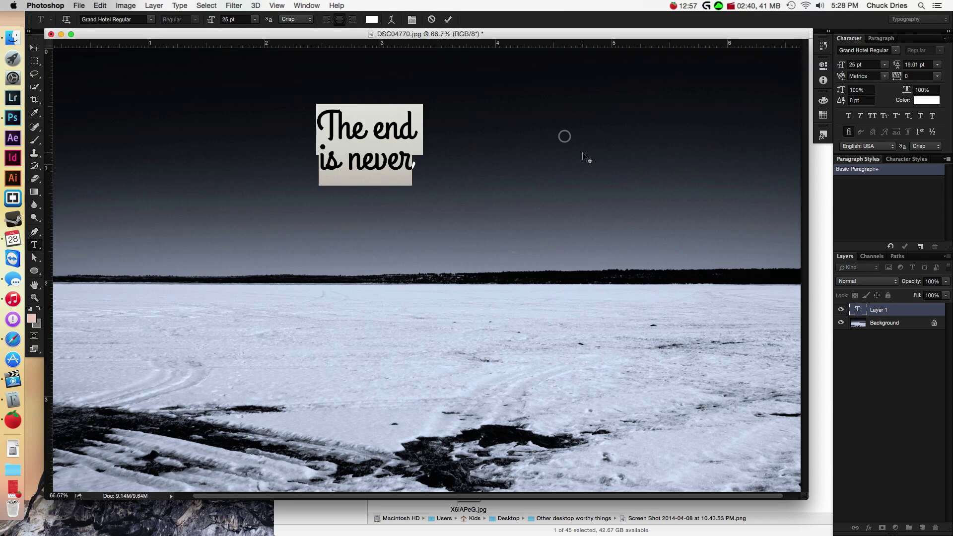
key(super+h)
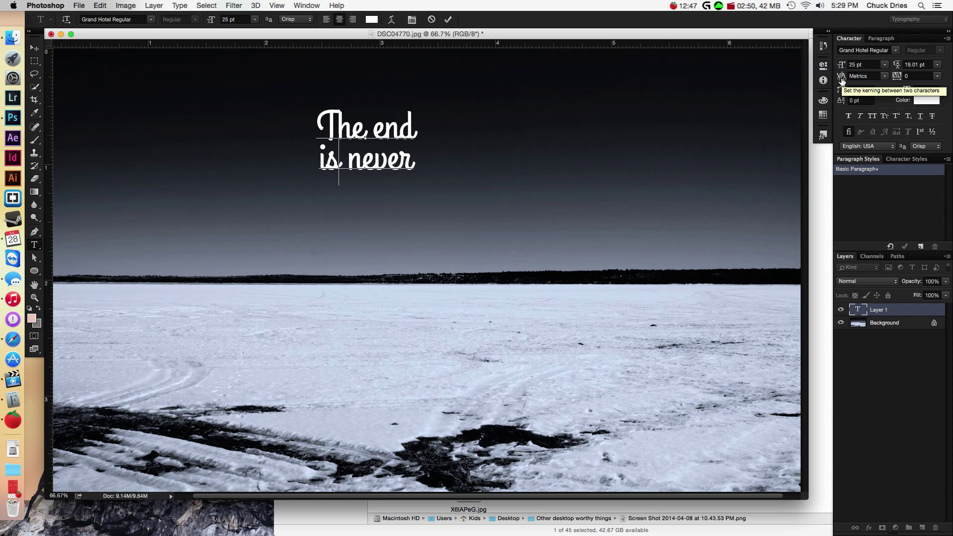
- Shift the second text line sideways by setting the kerning before "is" to 860
drag(842, 80, 868, 83)
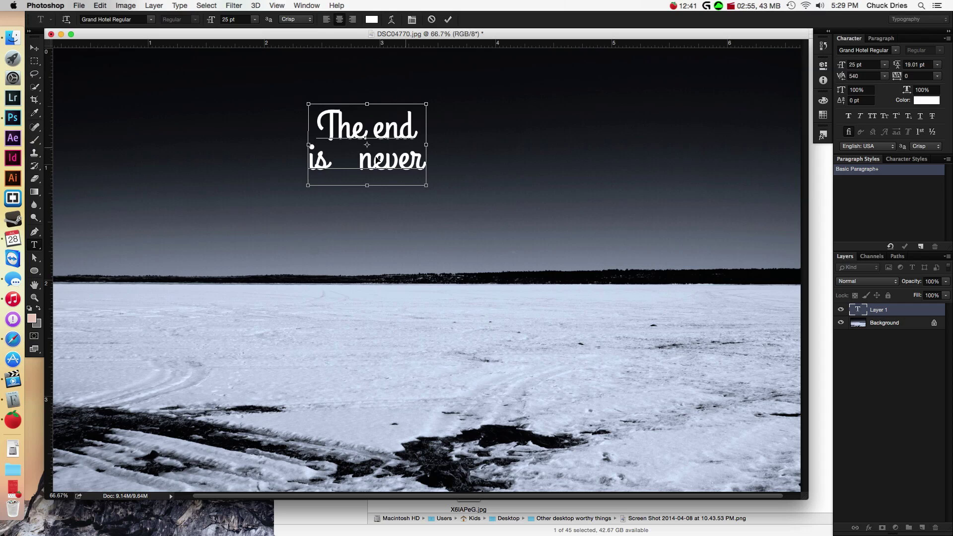
key(super+z)
click(320, 160)
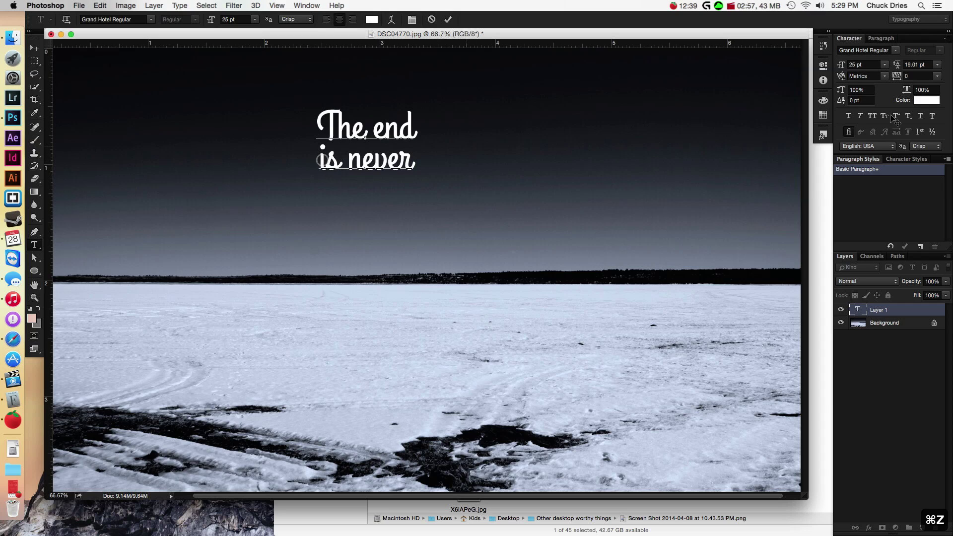
drag(839, 76, 883, 77)
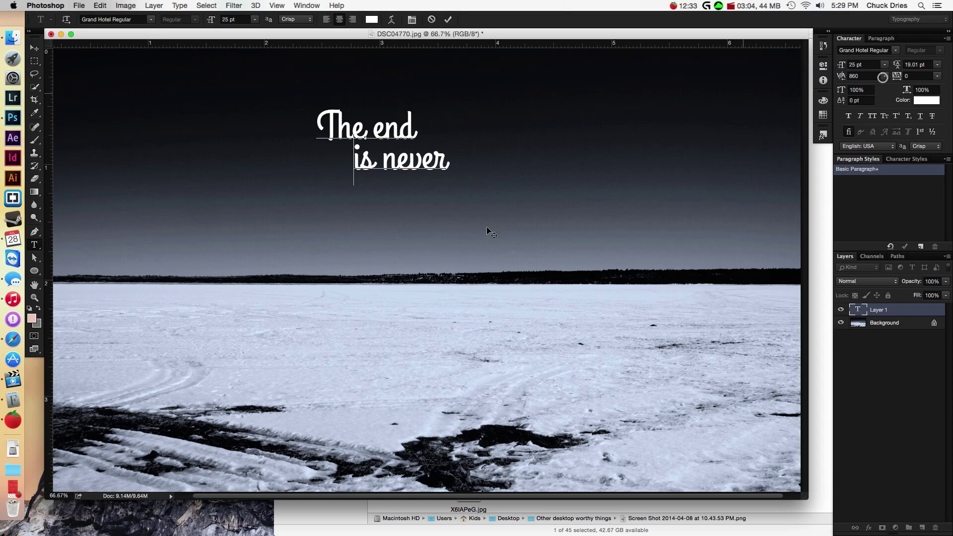
- Set the font size of both text lines to 45 pt
drag(445, 160, 183, 106)
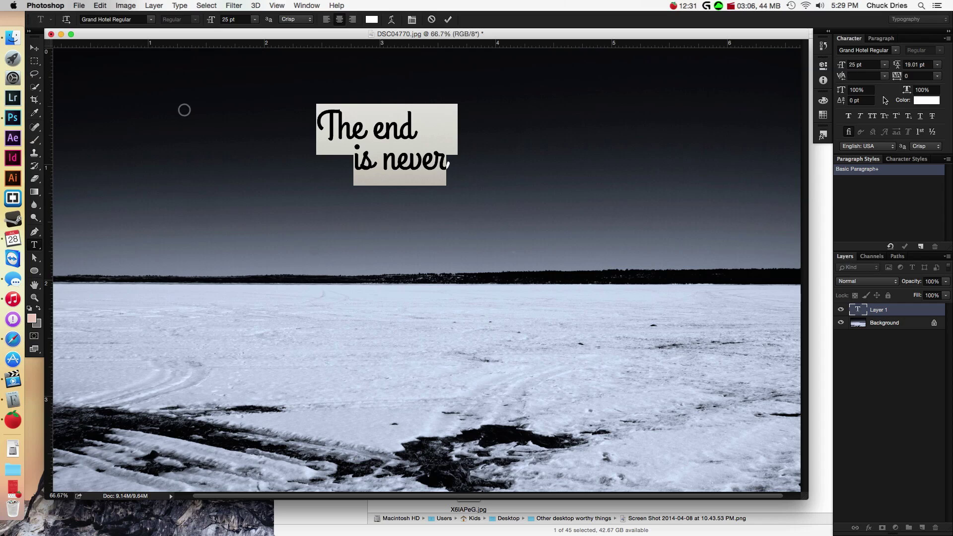
click(849, 65)
drag(850, 65, 847, 67)
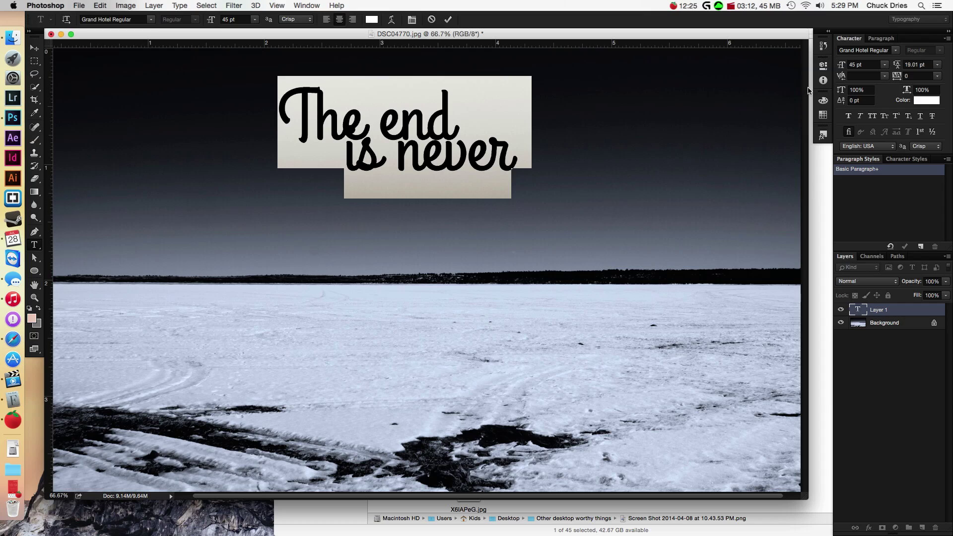
key(ctrl+Up)
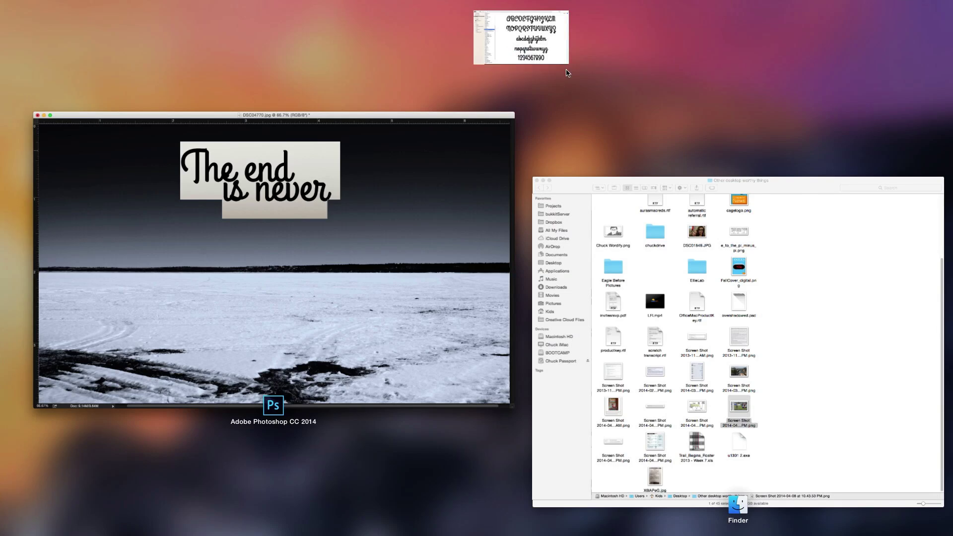
key(ctrl+Right)
key(ctrl+Up)
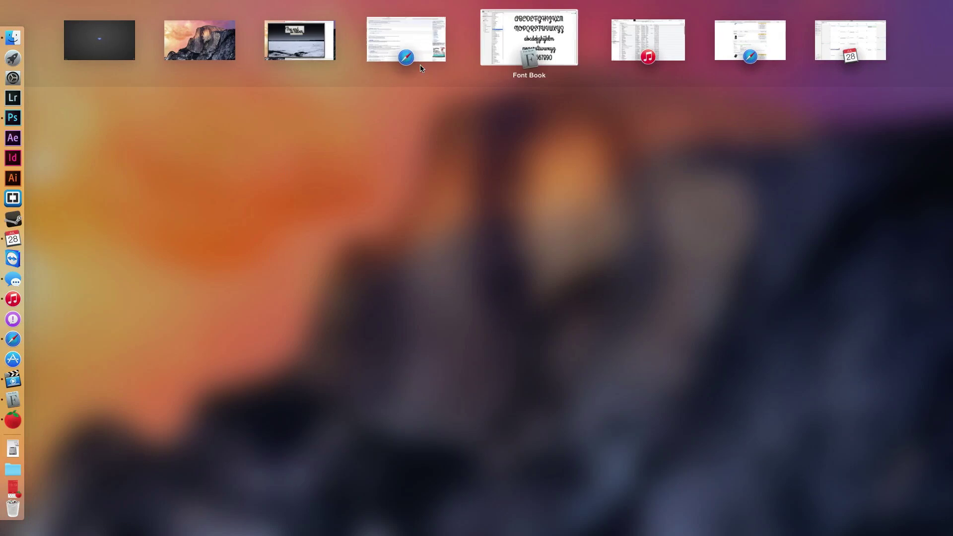
click(341, 45)
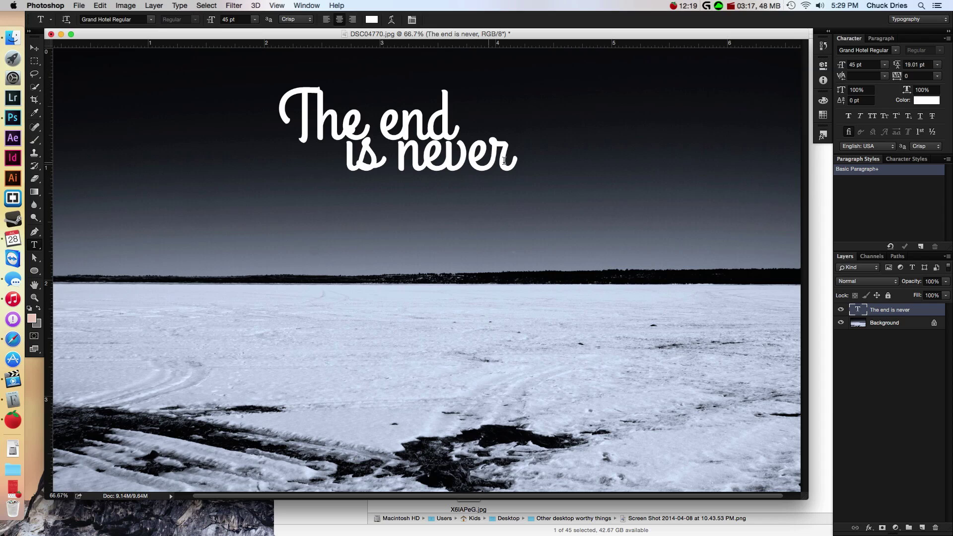
- Set the leading of the whole text to Auto
key(shift+Left)
key(shift+Left)
key(super+a)
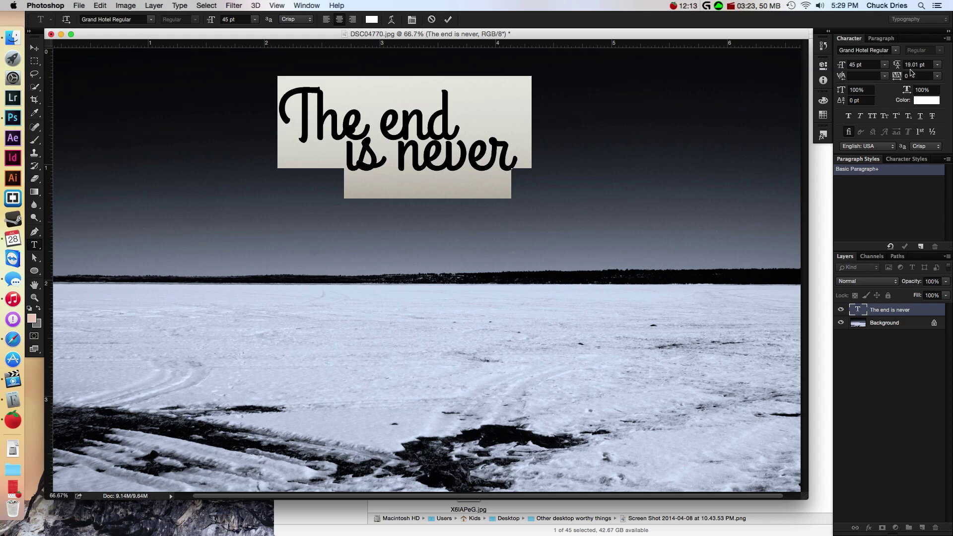
click(936, 65)
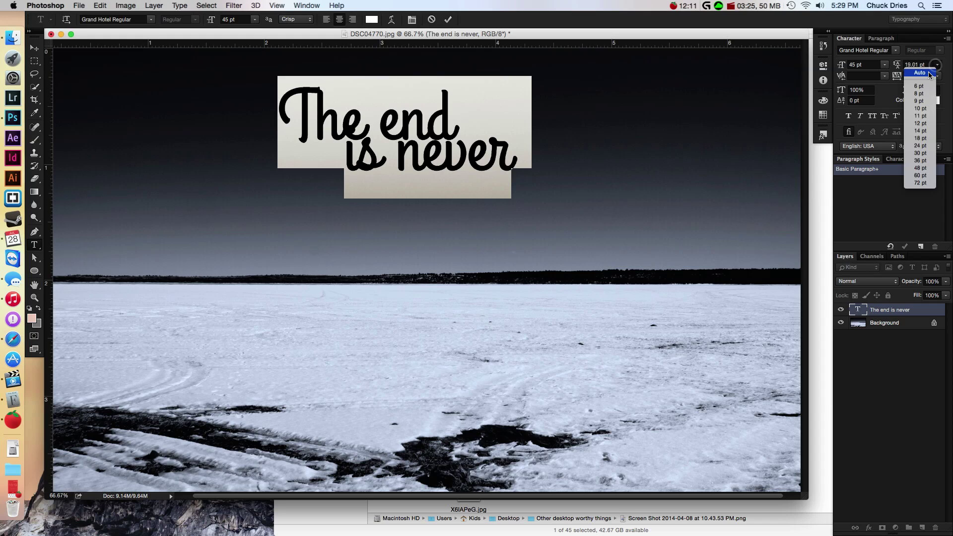
click(898, 66)
drag(898, 66, 898, 66)
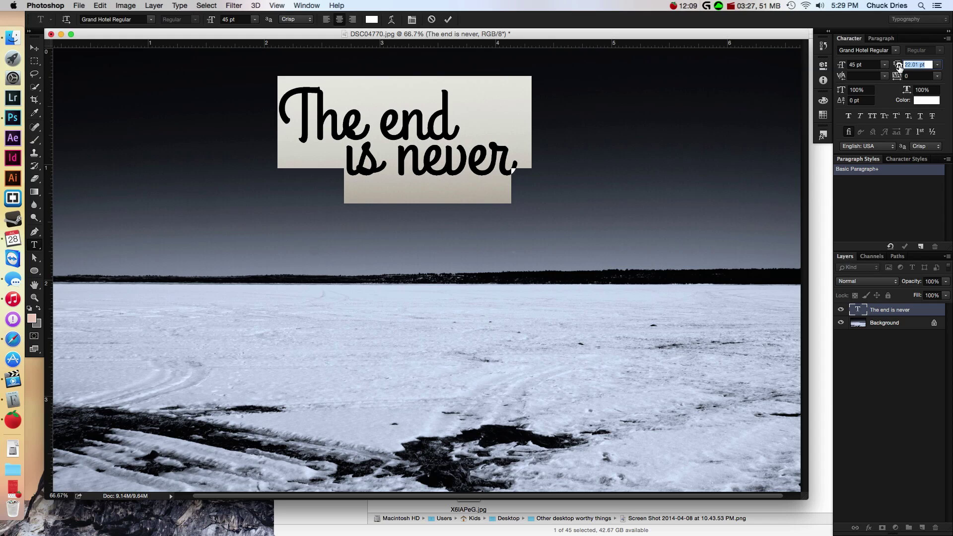
drag(898, 66, 901, 66)
click(939, 65)
click(926, 75)
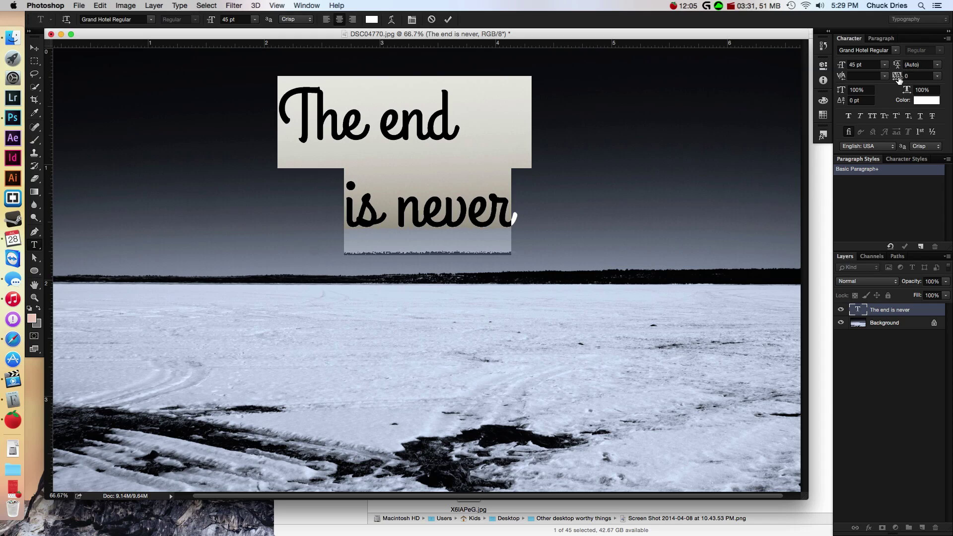
- Set the text's leading to 34.01 pt and move both lines into the right part of the sky, above the horizon
mouse_move(897, 69)
mouse_down()
mouse_move(889, 69)
mouse_move(906, 69)
mouse_up()
click(453, 20)
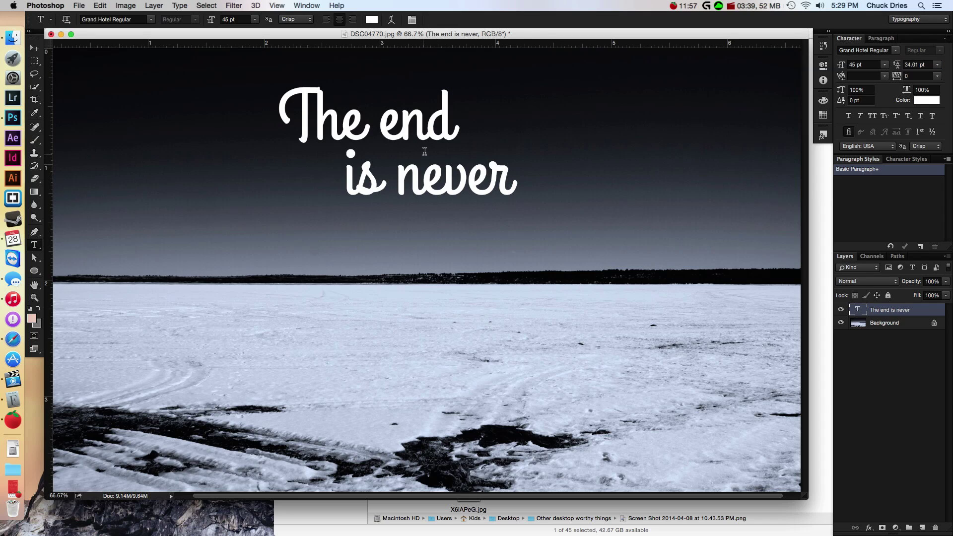
key(v)
drag(515, 192, 560, 214)
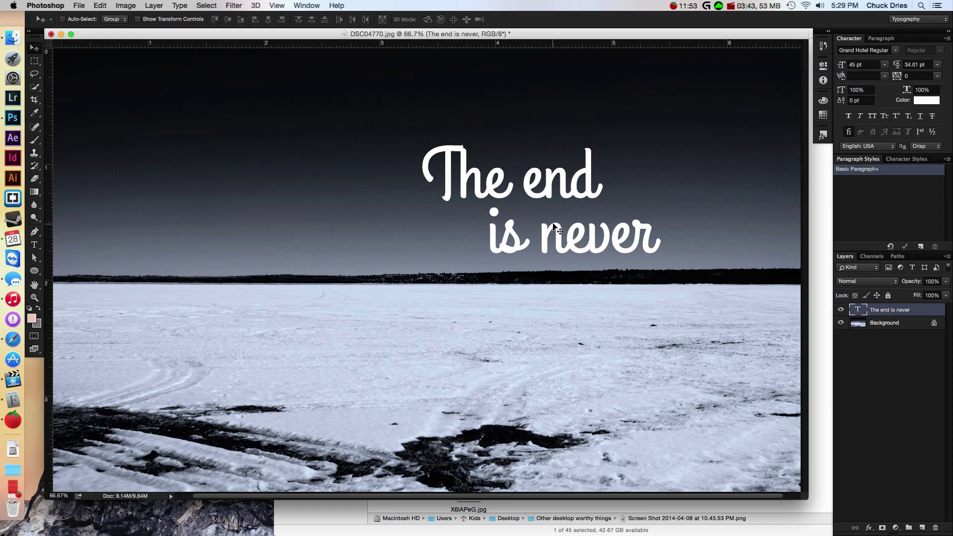
- Add a vertical guide at 66% and centre the text on it
click(276, 6)
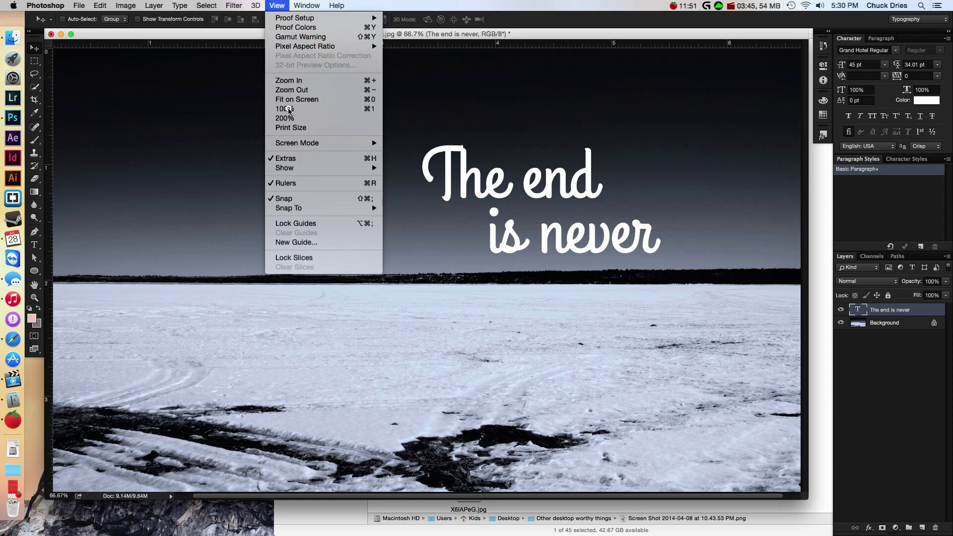
click(329, 245)
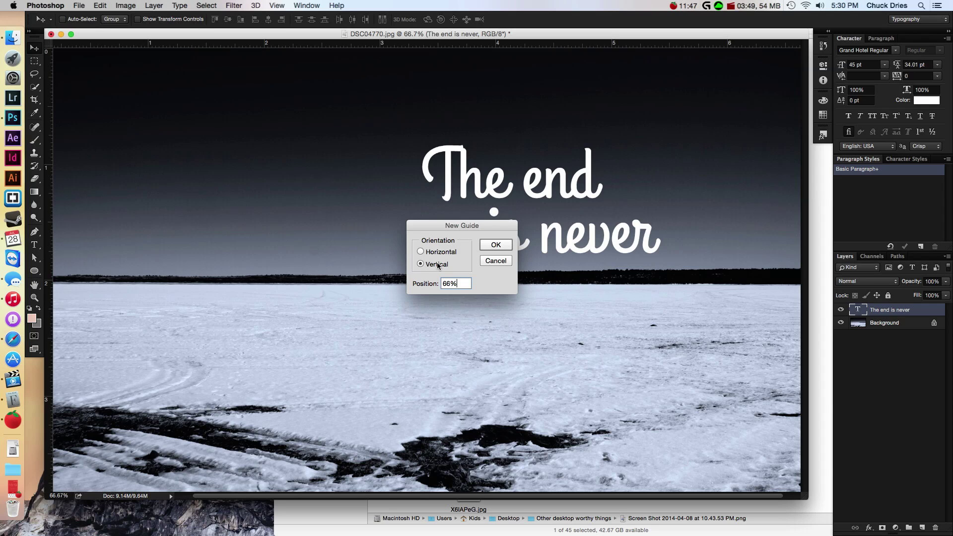
click(495, 245)
drag(578, 184, 590, 190)
- Add a horizontal guide at 33%
click(277, 5)
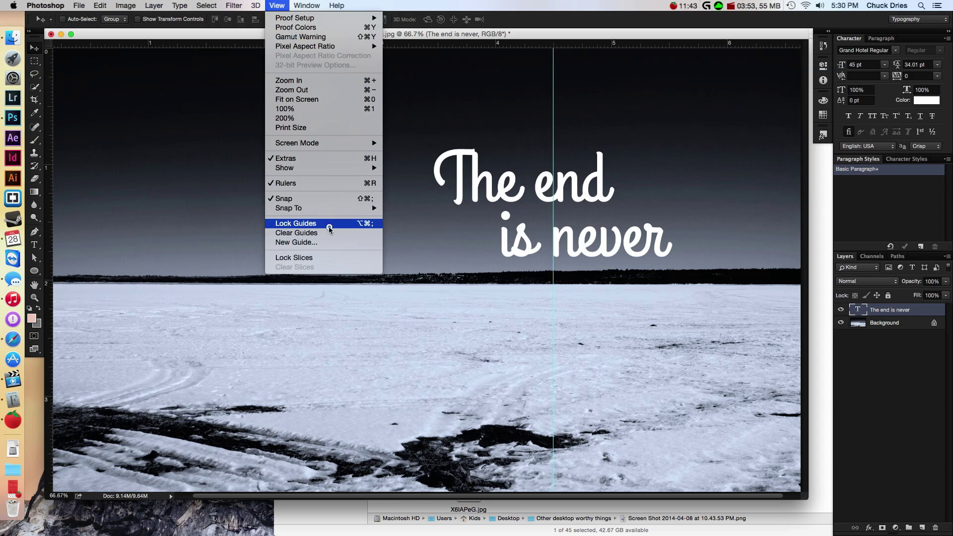
click(340, 242)
text(33)
click(434, 252)
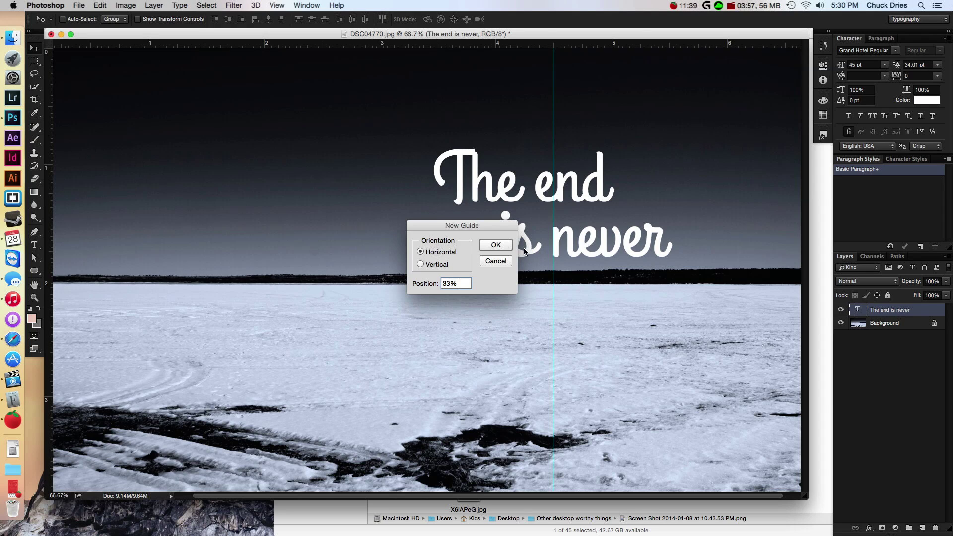
click(498, 244)
- Centre the text on the intersection of the two guides and clear the guides
drag(599, 253, 590, 235)
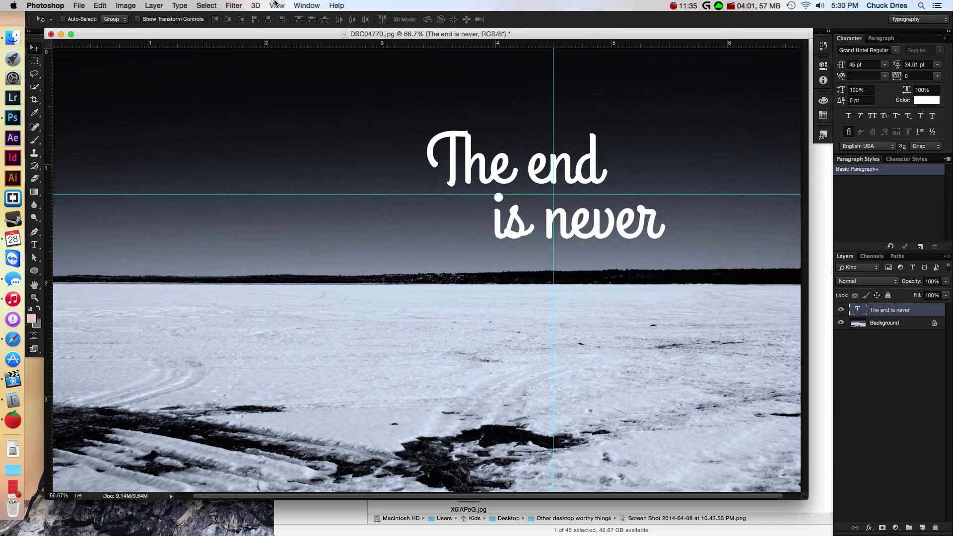
click(276, 6)
click(333, 235)
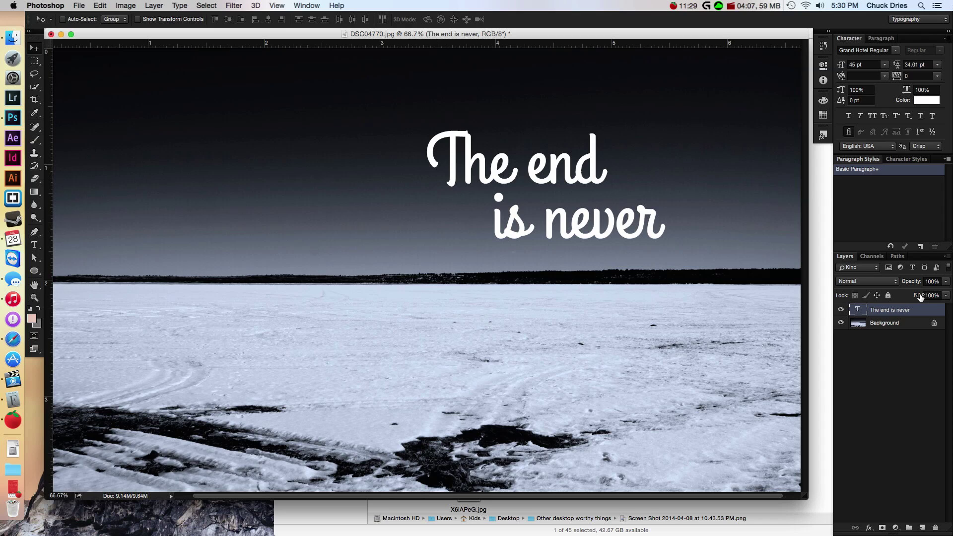
- Set the text layer's fill to 0%
drag(920, 296, 719, 298)
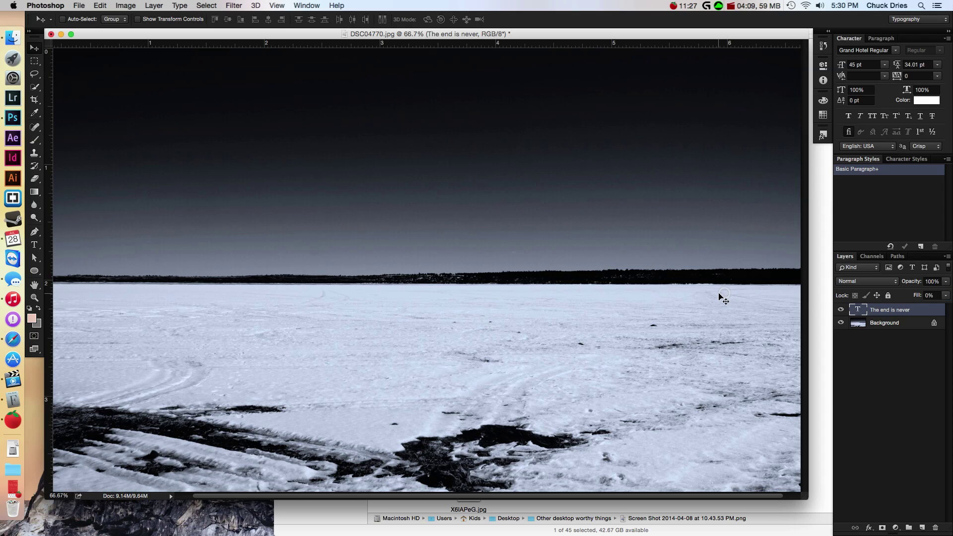
mouse_move(918, 299)
mouse_down()
mouse_move(950, 298)
mouse_move(907, 298)
mouse_up()
click(927, 296)
text(100)
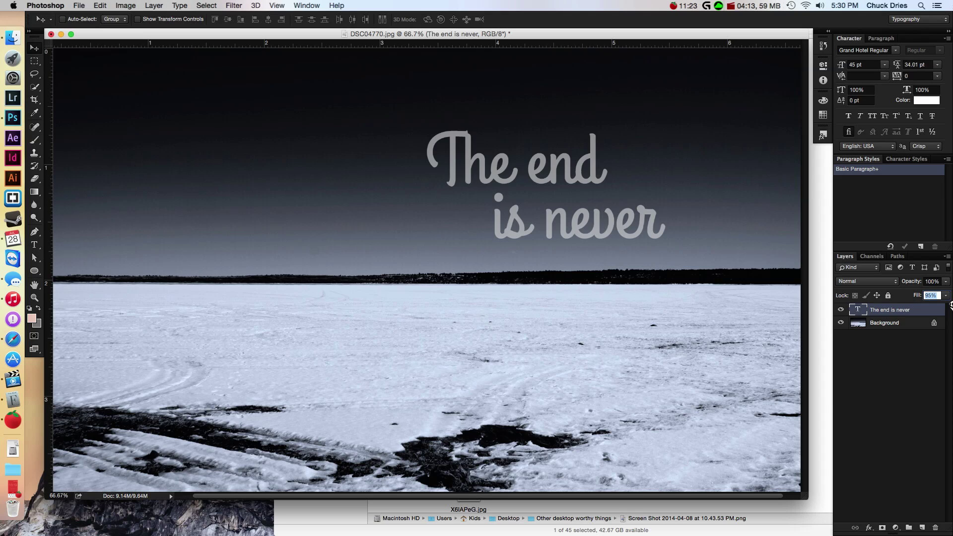
key(Return)
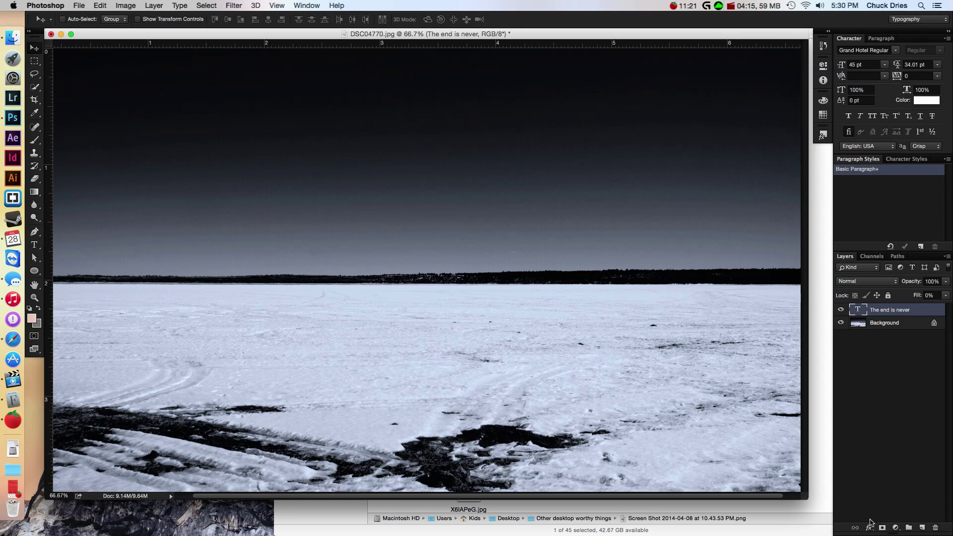
- Open the text layer's style settings and enable Inner Glow, with Inner Shadow switched off
click(869, 528)
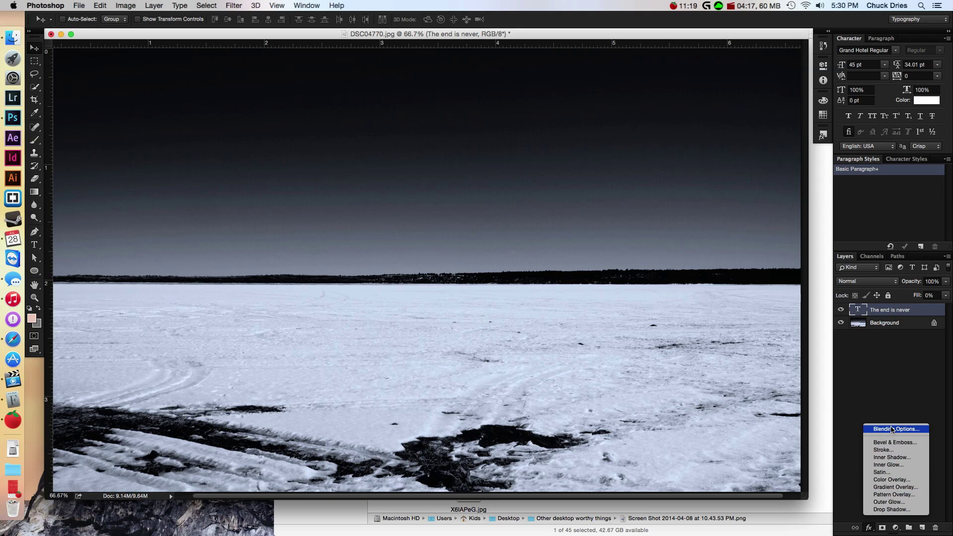
click(926, 369)
click(869, 528)
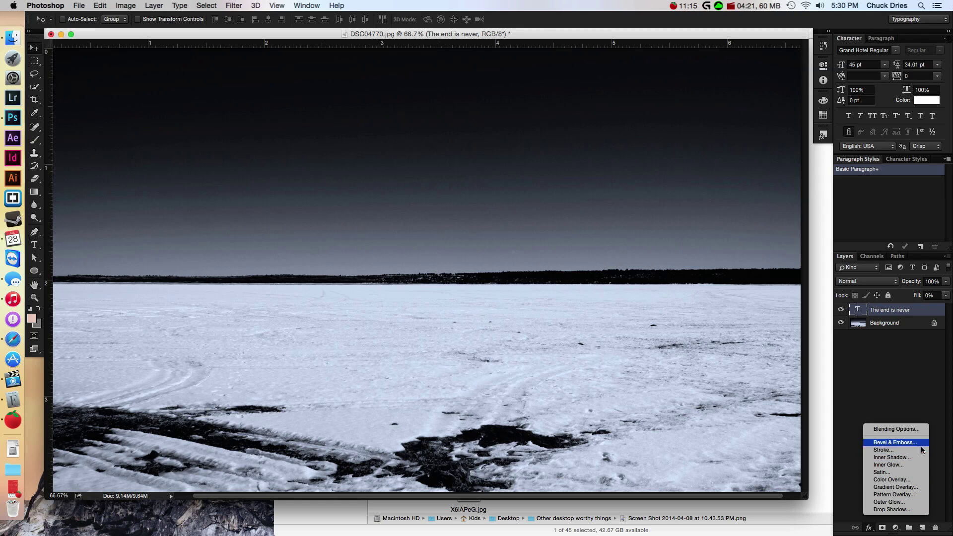
click(919, 457)
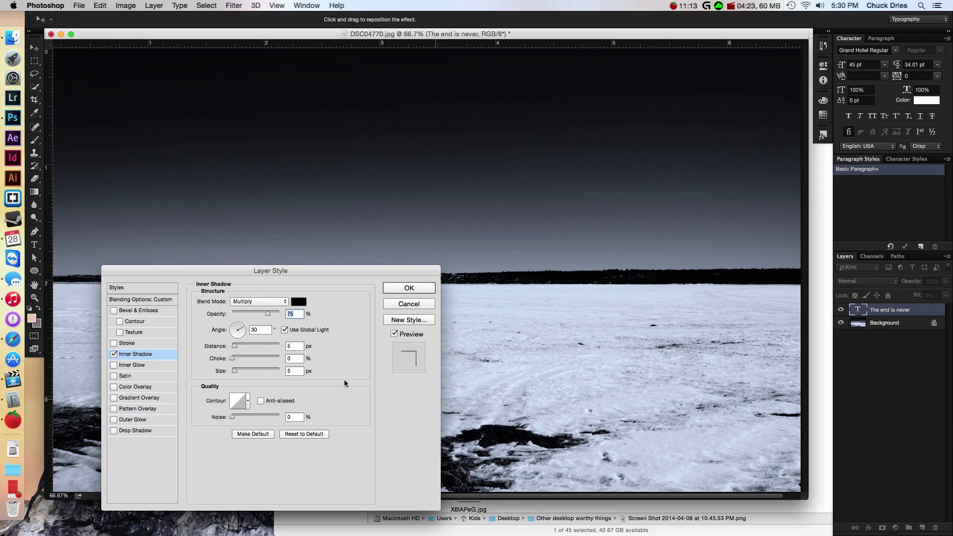
click(115, 354)
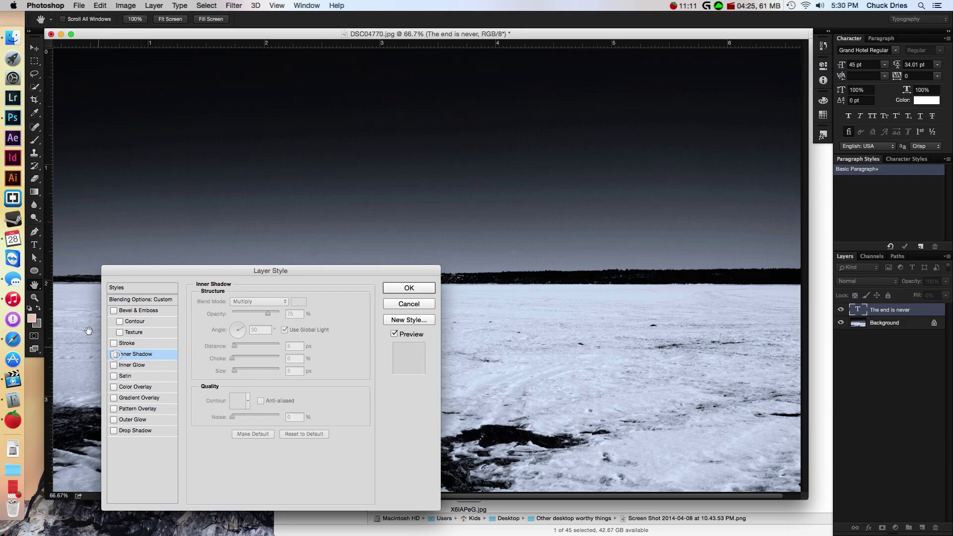
click(114, 365)
click(131, 365)
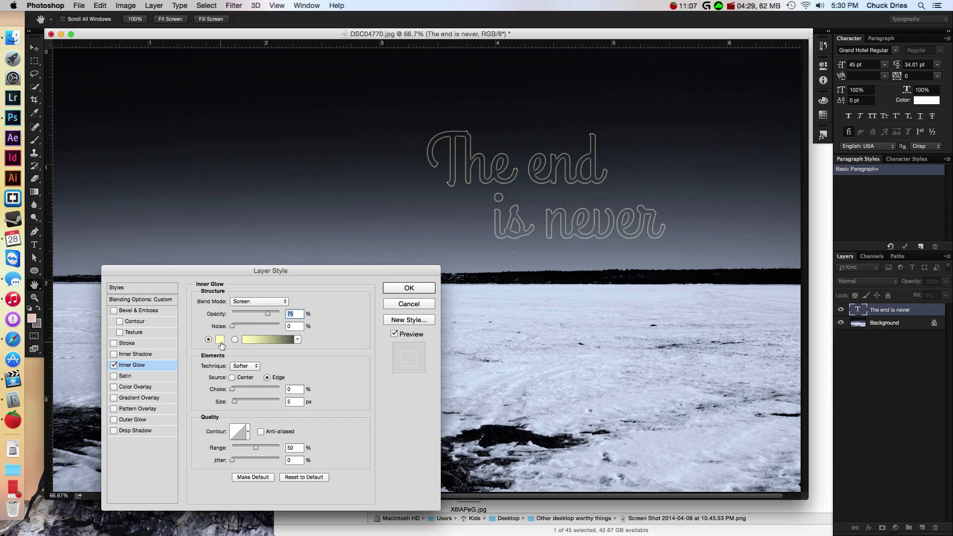
- Set the inner glow colour to white (ffffff)
click(220, 340)
drag(505, 118, 634, 319)
click(491, 340)
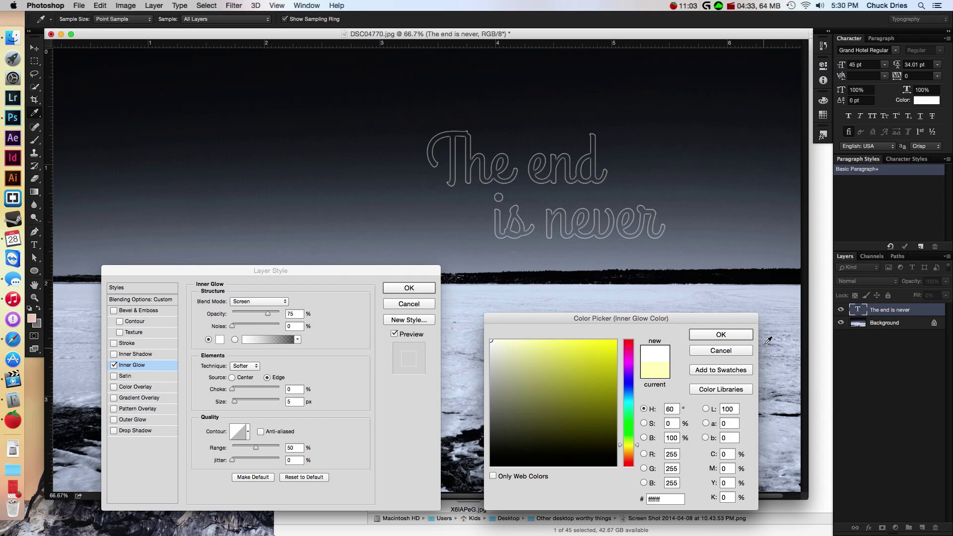
click(706, 334)
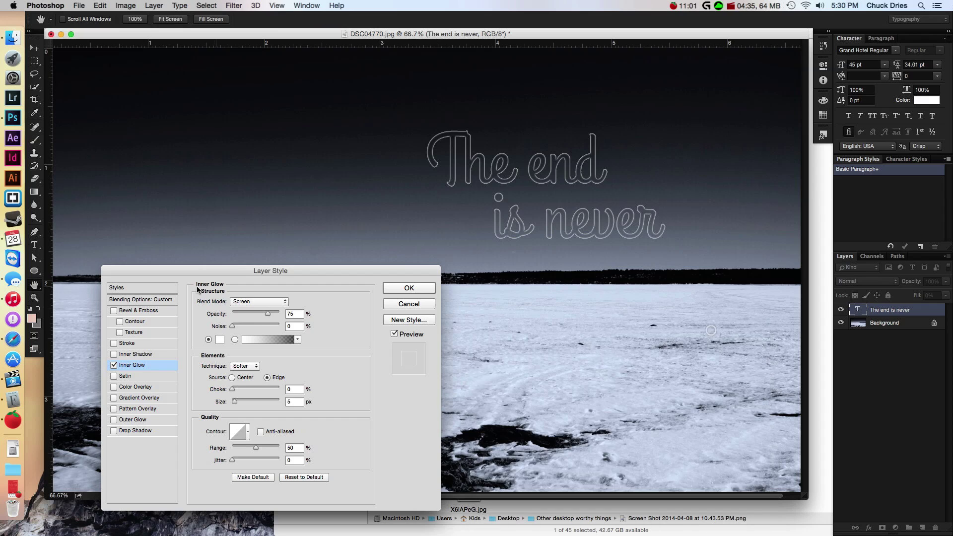
- Set the inner glow to Dissolve blend mode with 100% opacity and a size of 16 px
click(269, 301)
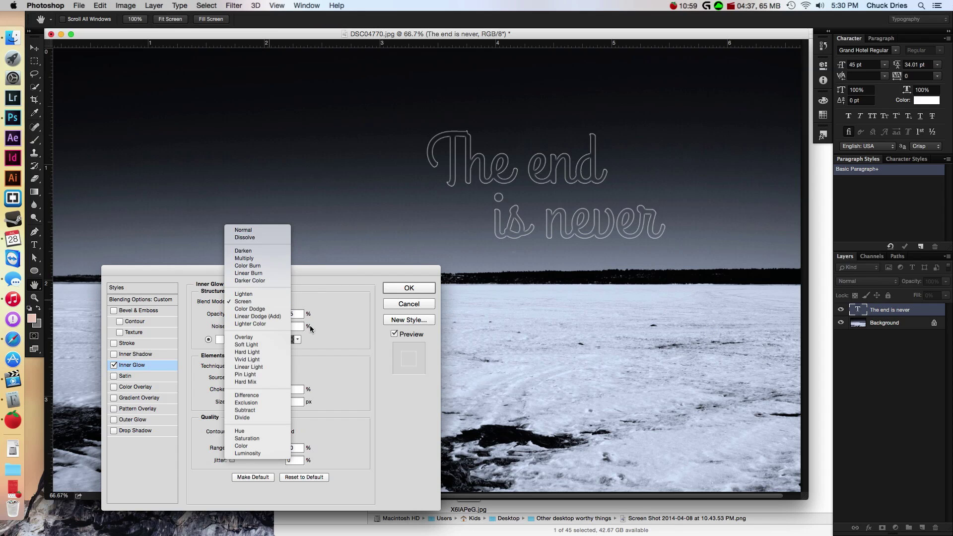
click(255, 300)
click(255, 300)
click(263, 237)
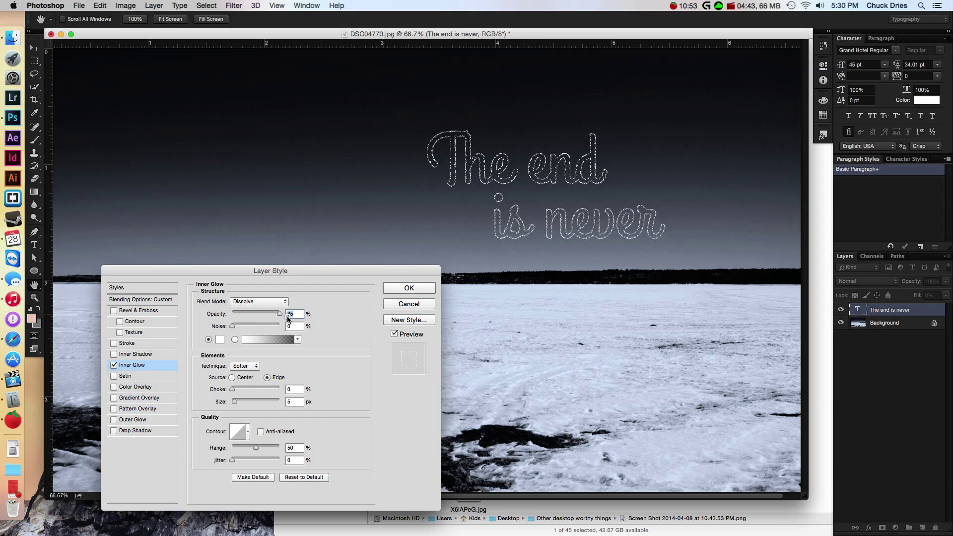
drag(287, 316, 293, 316)
drag(235, 403, 239, 406)
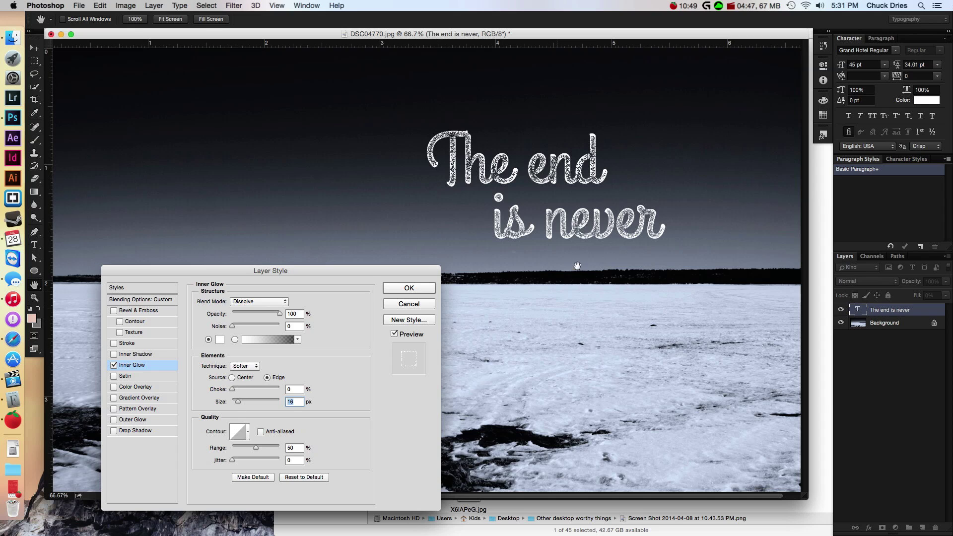
- Change the inner glow's contour to the fifth preset in the first row
key(super+equal)
key(super+equal)
key(super+minus)
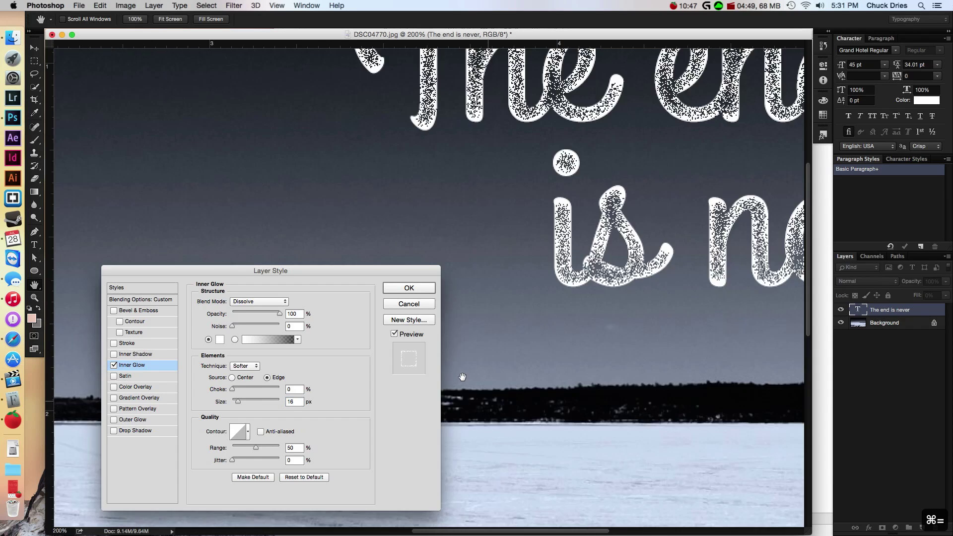
key(super+equal)
scroll(546, 330, up, 1)
key(super+minus)
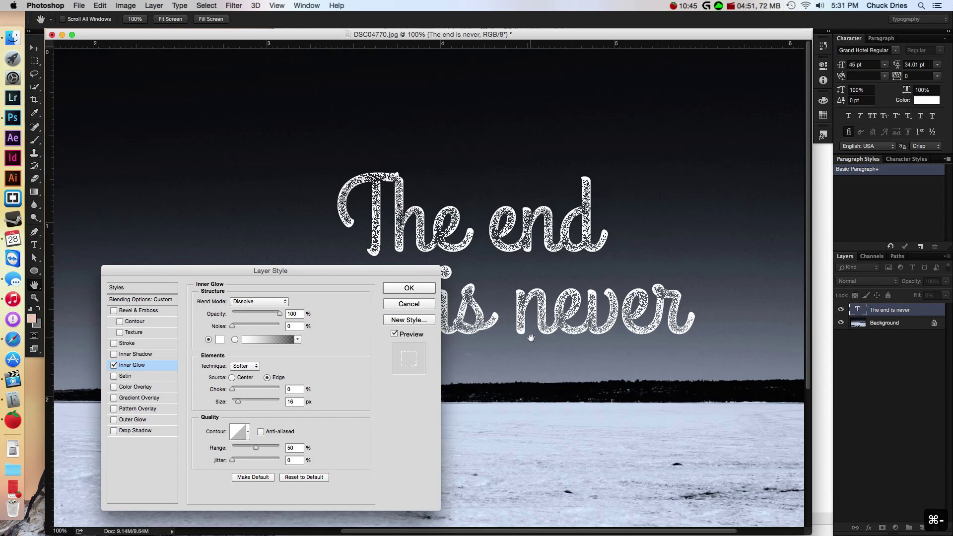
drag(541, 337, 598, 282)
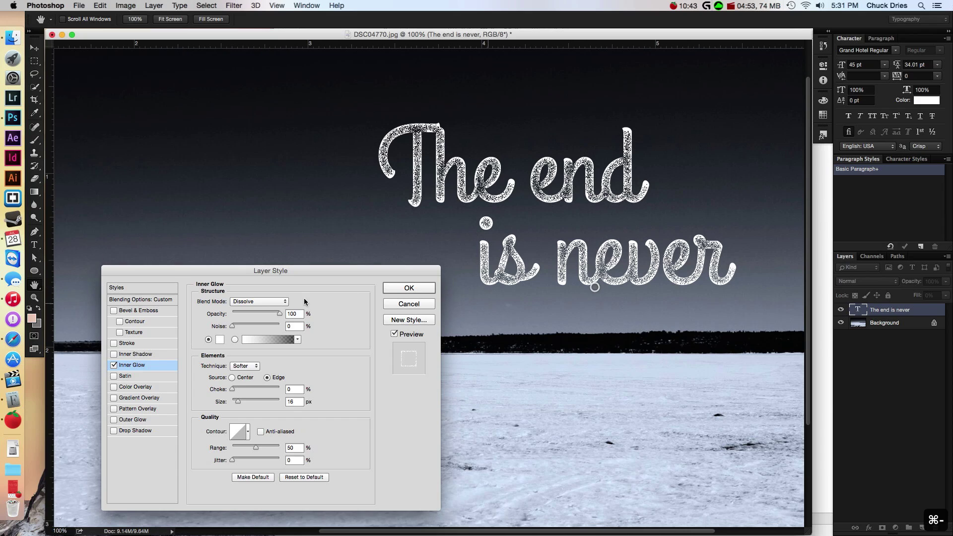
mouse_move(294, 271)
mouse_down()
mouse_move(277, 271)
mouse_move(296, 263)
mouse_up()
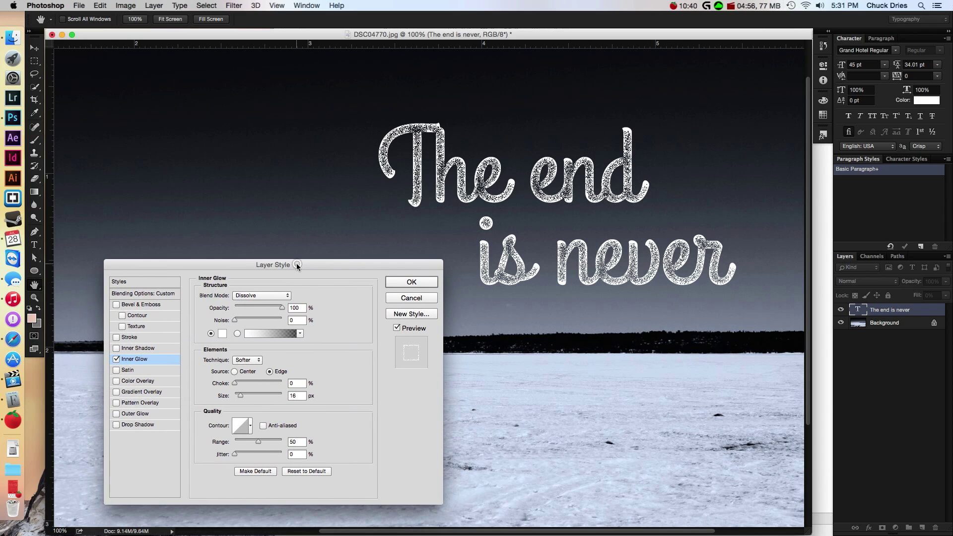
click(250, 426)
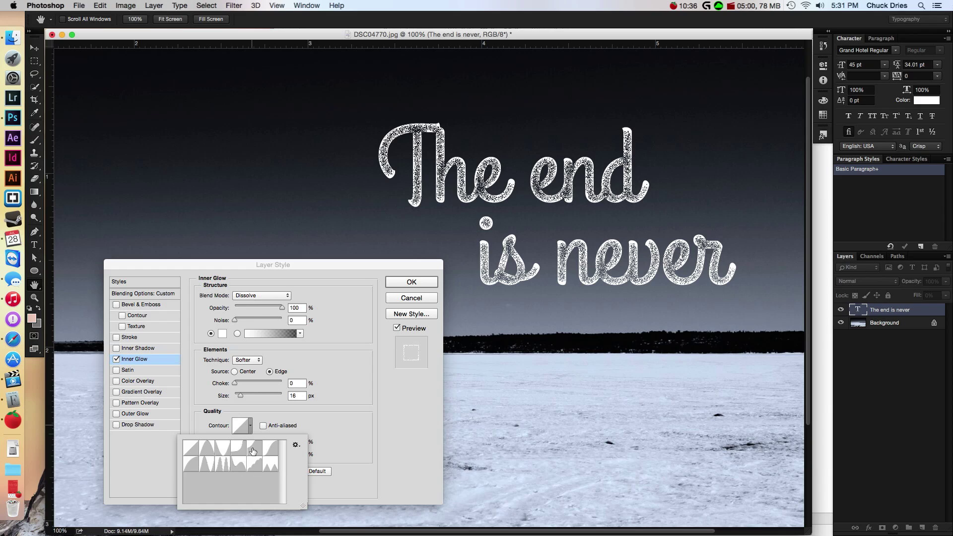
click(252, 449)
click(353, 400)
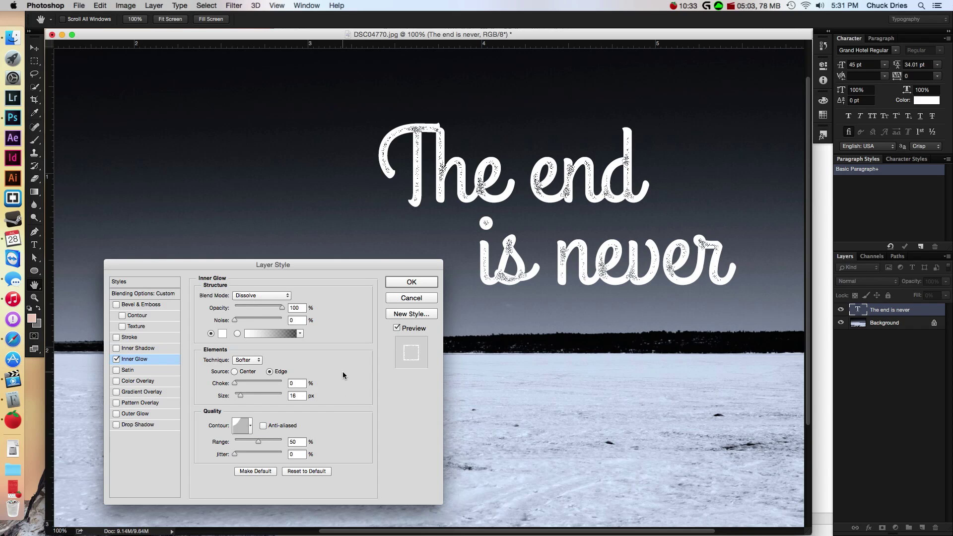
- Set the inner glow's size to 10 px and choke to 11%, with noise and jitter at 0%
drag(243, 399, 240, 388)
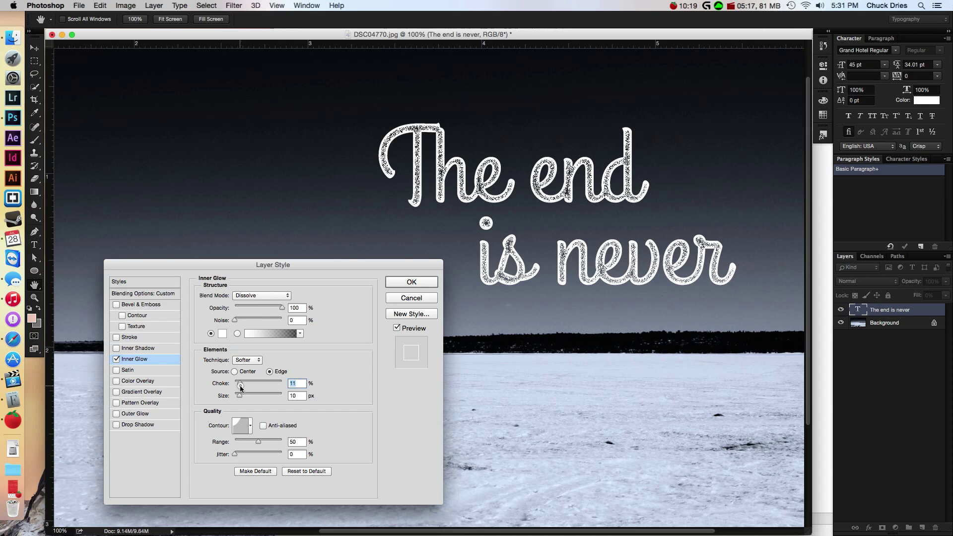
drag(234, 321, 212, 321)
drag(235, 455, 188, 454)
- Try the inner glow in Normal blend mode at 66% opacity, and restore Dissolve at 100%
click(264, 296)
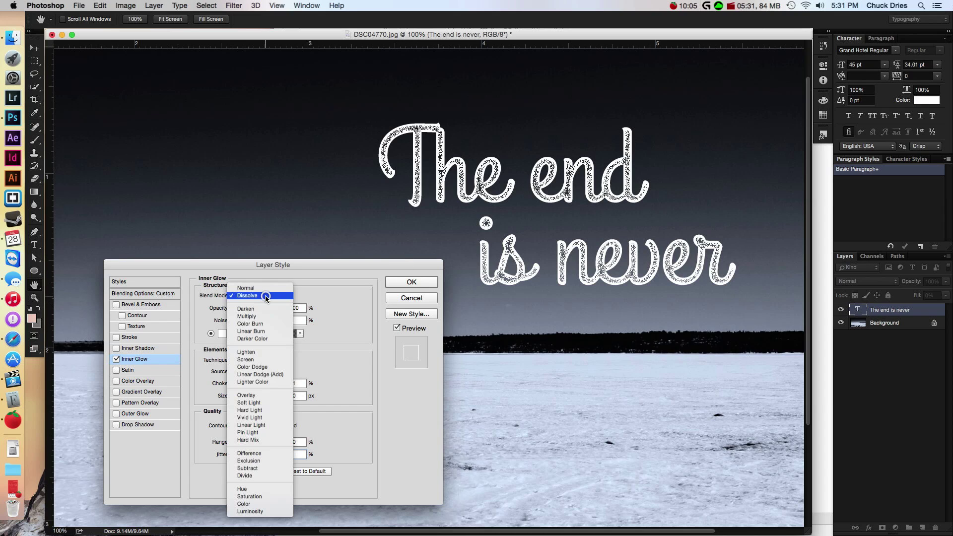
click(267, 288)
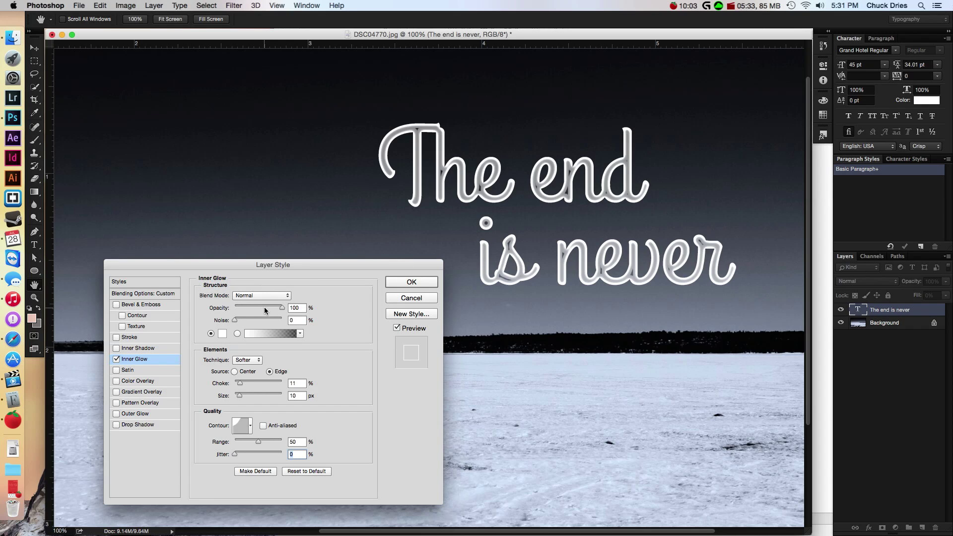
click(265, 308)
click(266, 296)
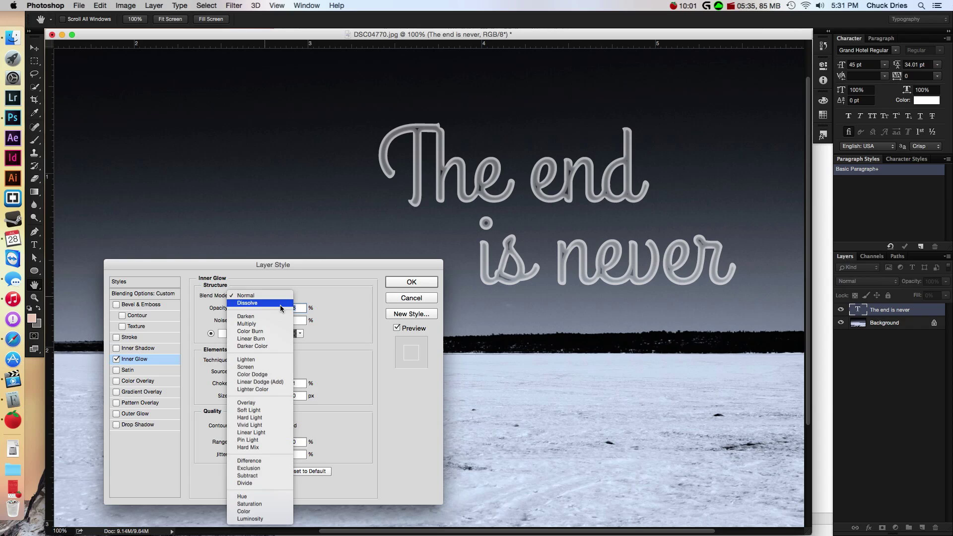
click(280, 303)
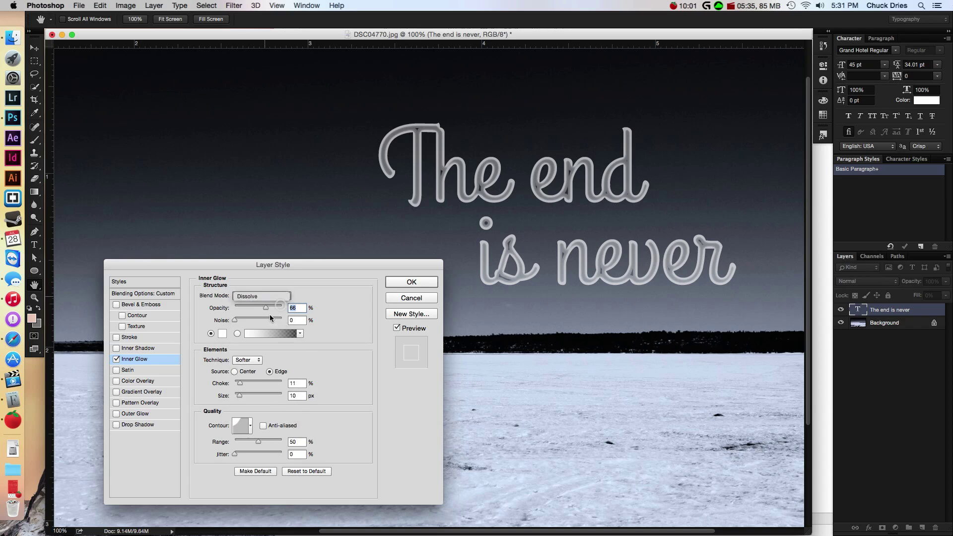
drag(265, 309, 328, 318)
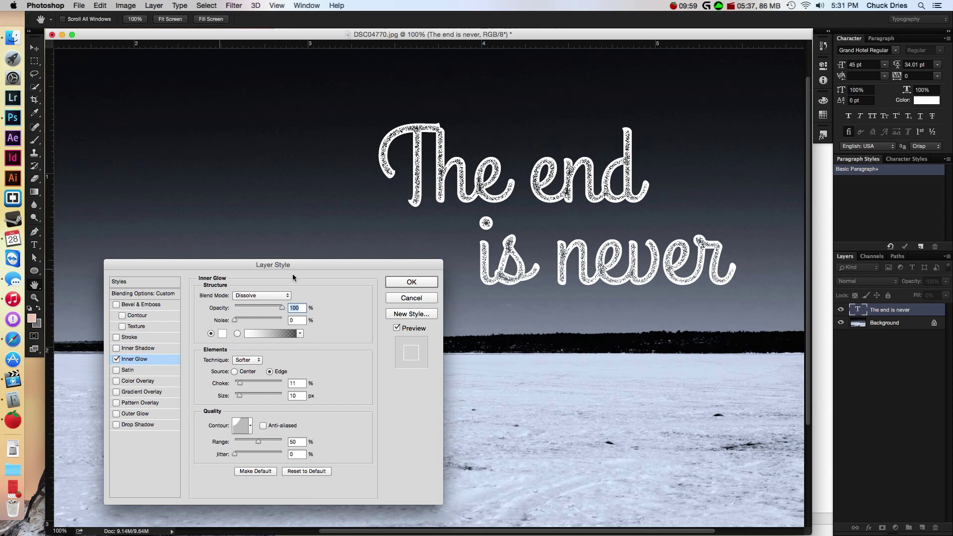
- Apply the Inner Glow style to the text layer
click(422, 282)
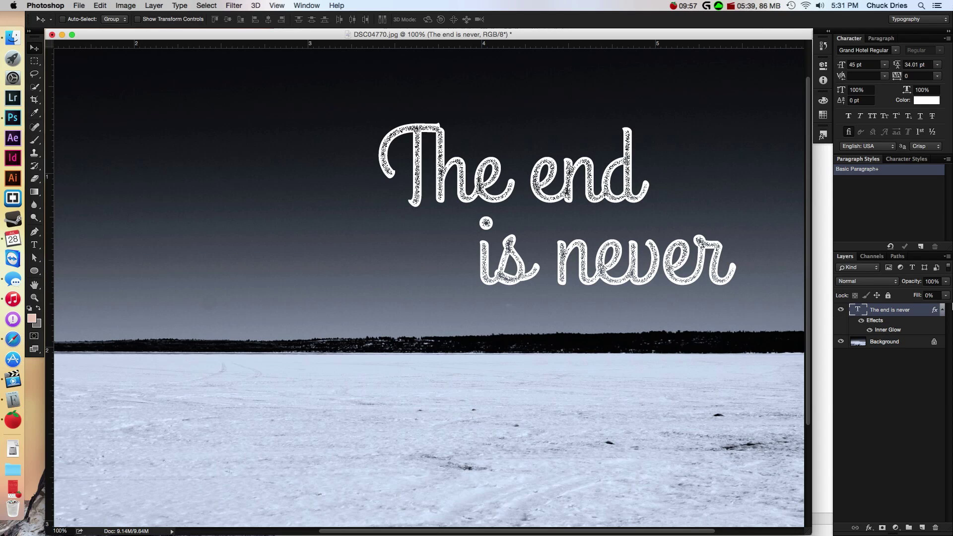
key(super)
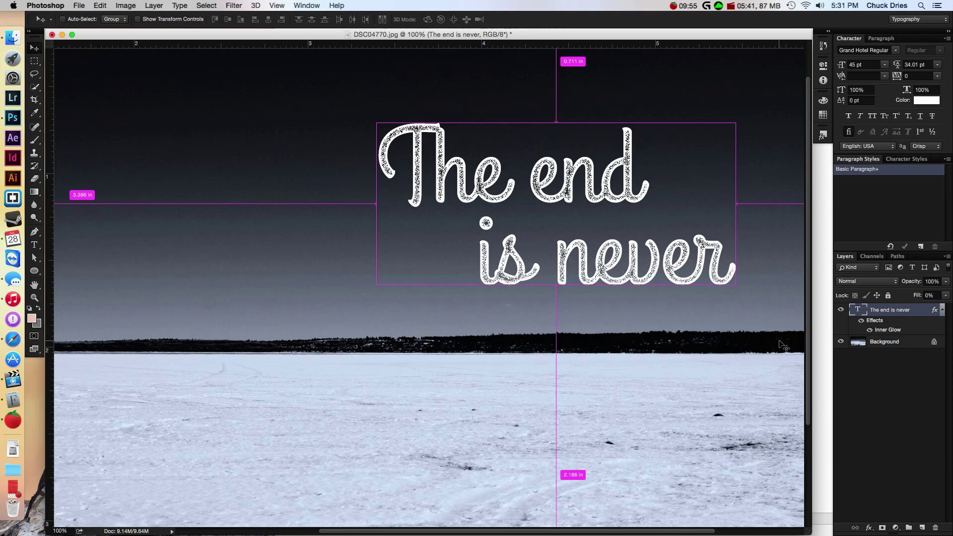
- Duplicate the "The end is never" text layer together with its Inner Glow
key(super)
key(super)
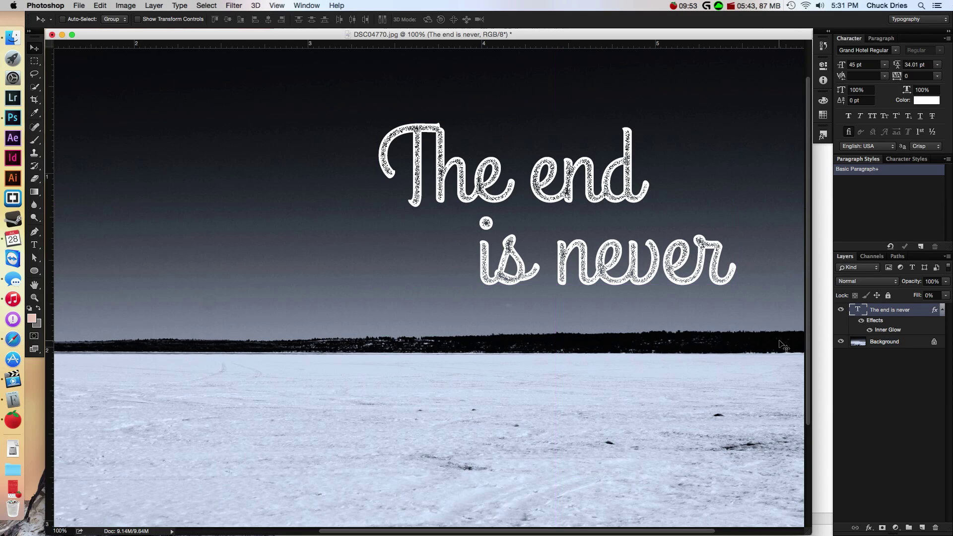
key(super+j)
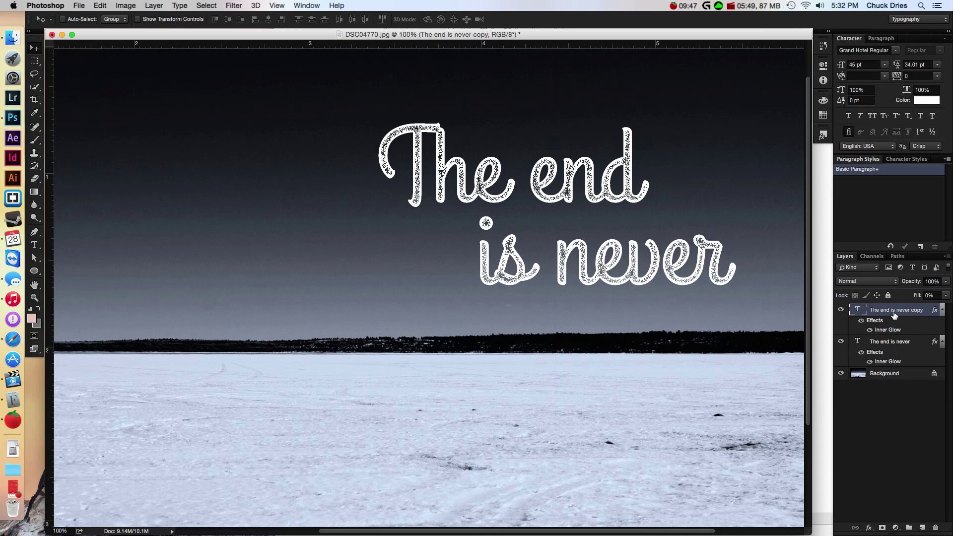
- Change the copied text layer's inner glow to Normal blend mode at 19% opacity
double_click(889, 330)
click(262, 295)
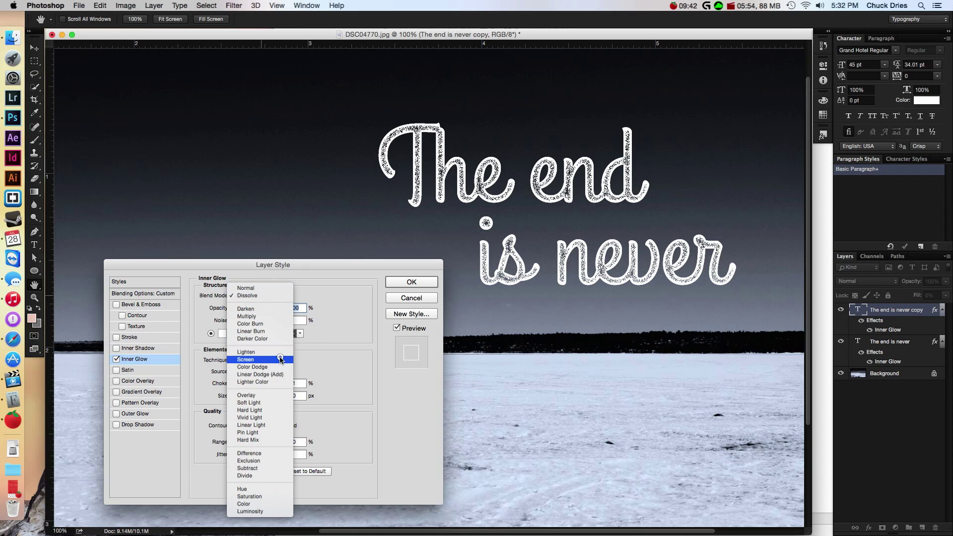
click(280, 359)
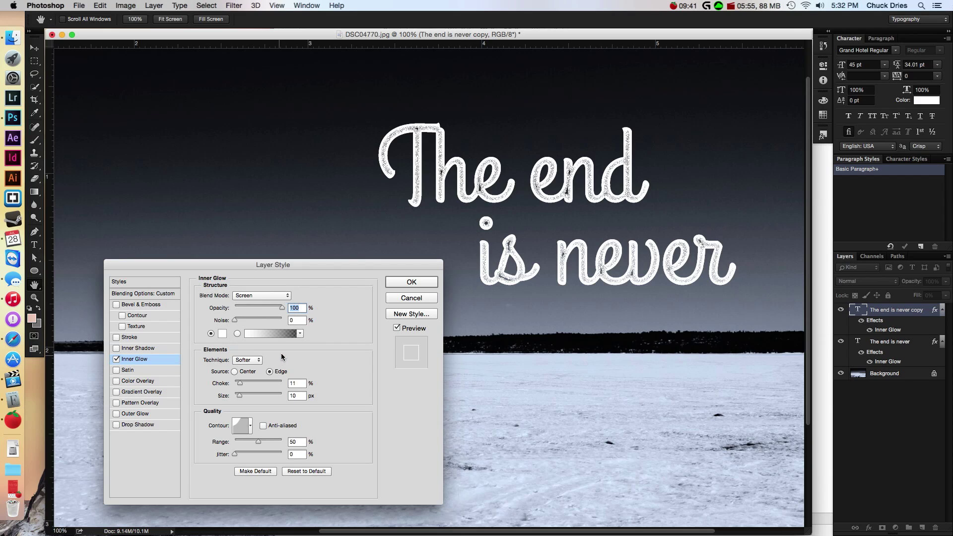
drag(282, 307, 258, 308)
click(258, 295)
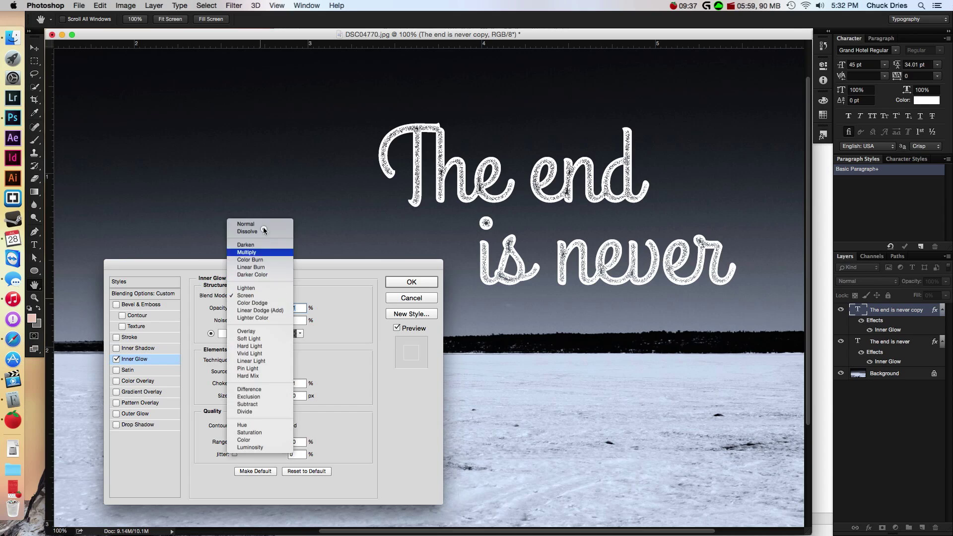
click(261, 222)
mouse_move(254, 306)
mouse_down()
mouse_move(270, 306)
mouse_move(242, 308)
mouse_up()
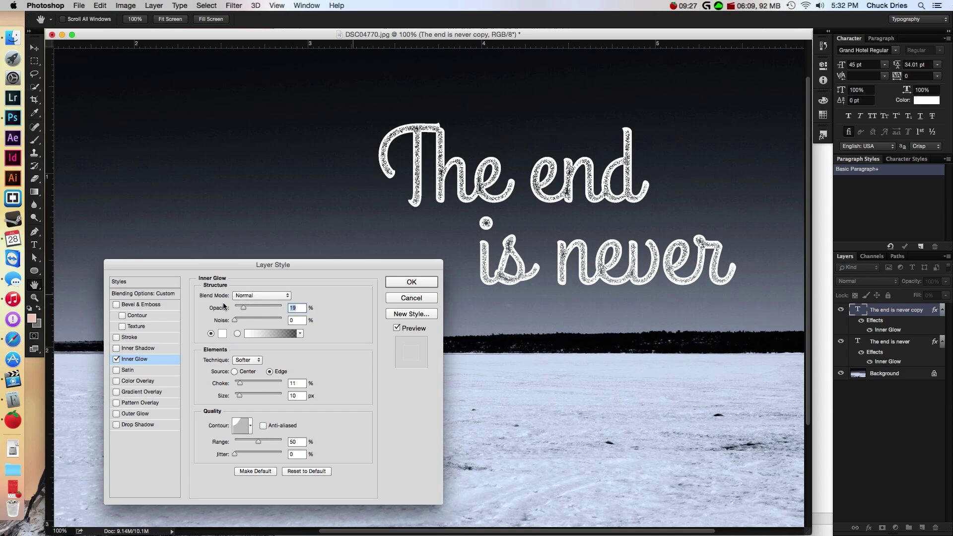
click(411, 281)
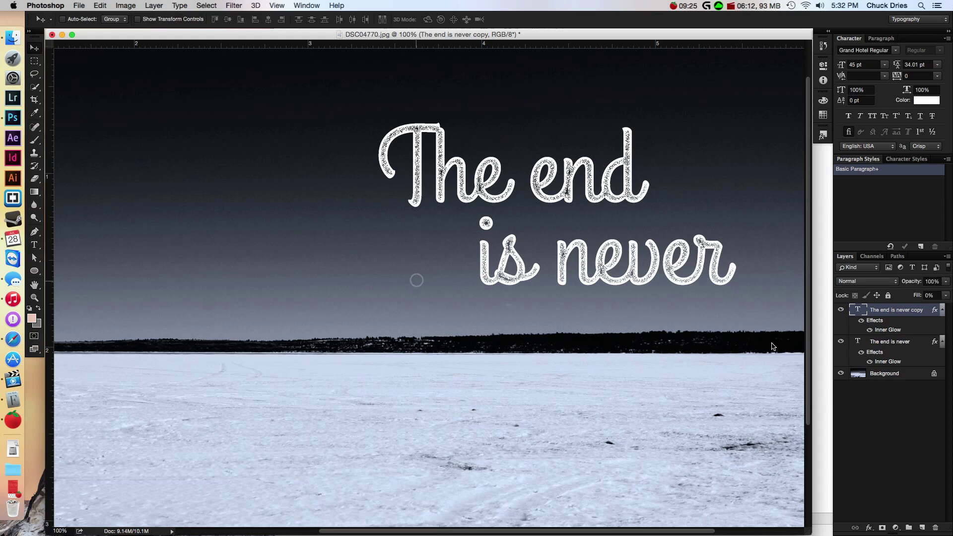
- Set the original text layer's inner glow to 0% choke and 15 px size
double_click(897, 362)
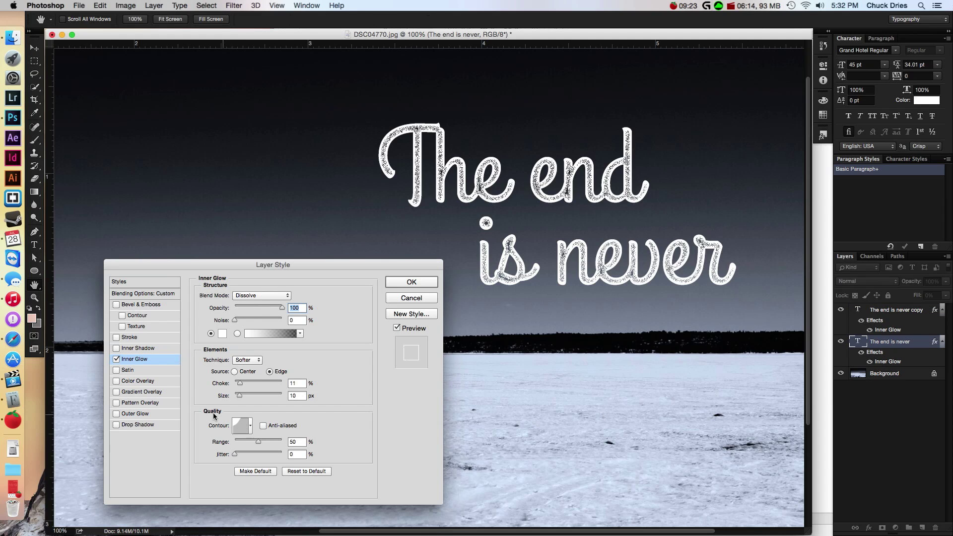
drag(239, 398, 239, 398)
text(11)
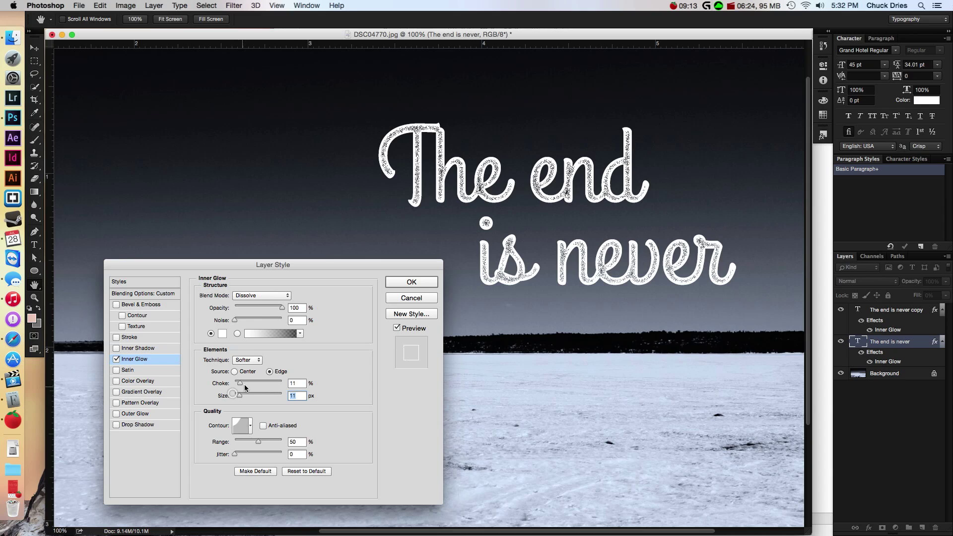
mouse_move(240, 382)
mouse_down()
mouse_move(202, 382)
mouse_move(241, 397)
mouse_up()
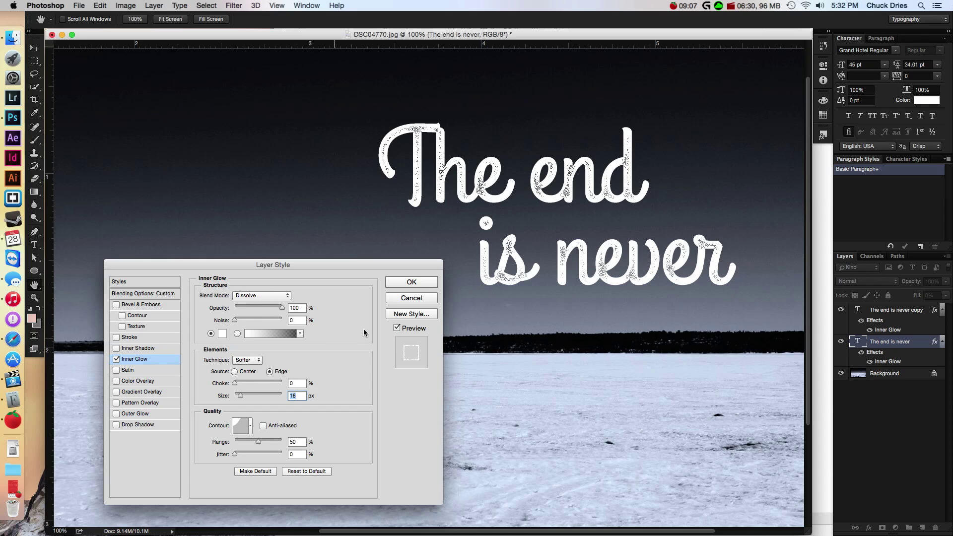
text(15)
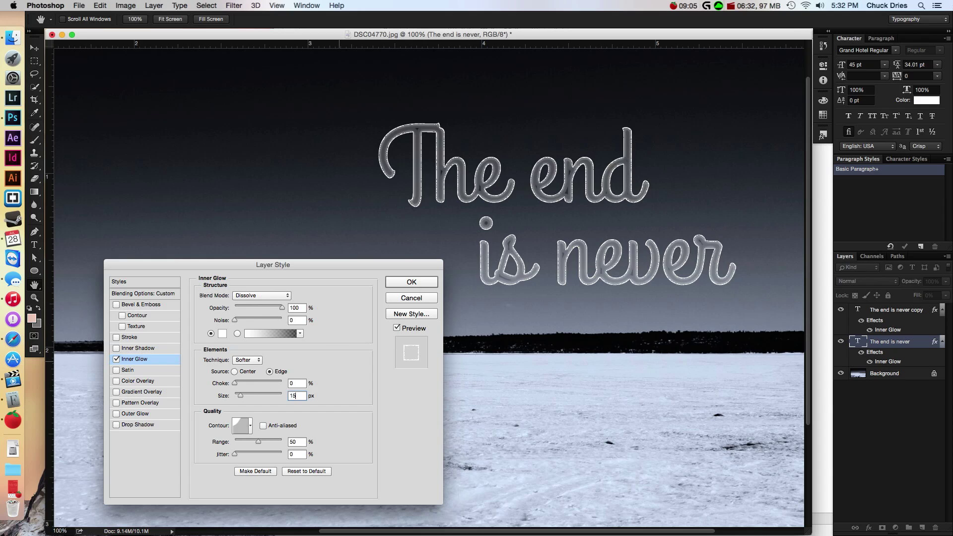
click(411, 282)
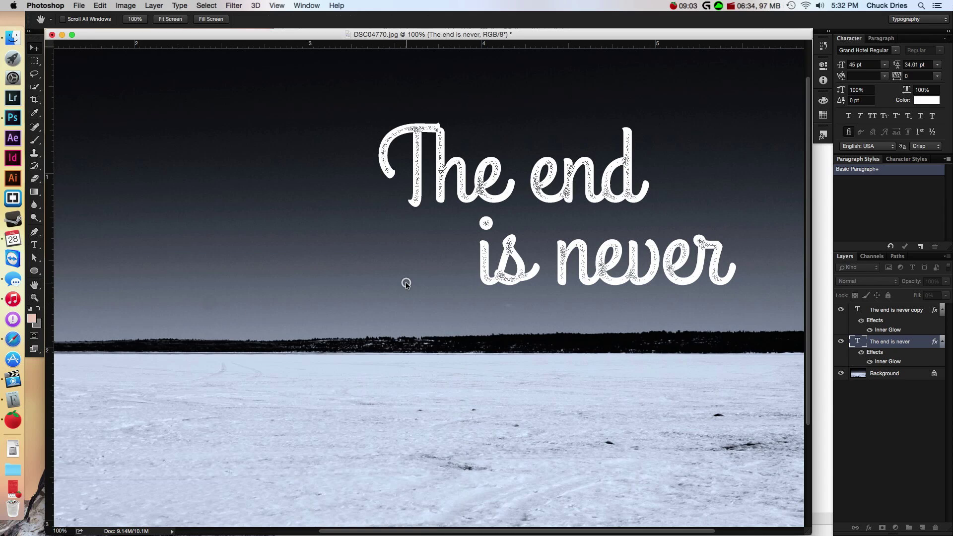
- Group the two "The end is never" layers and add a layer mask to the group
super+click(899, 309)
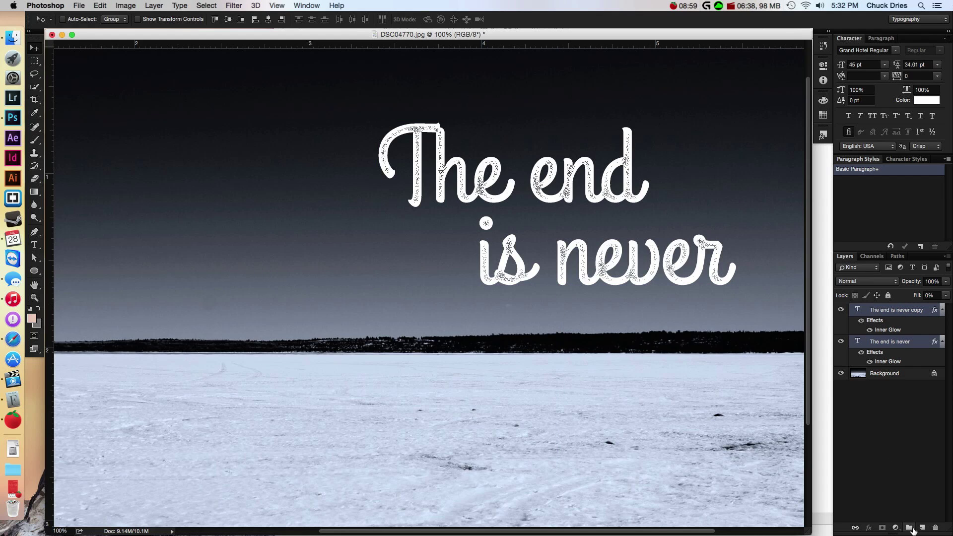
click(909, 528)
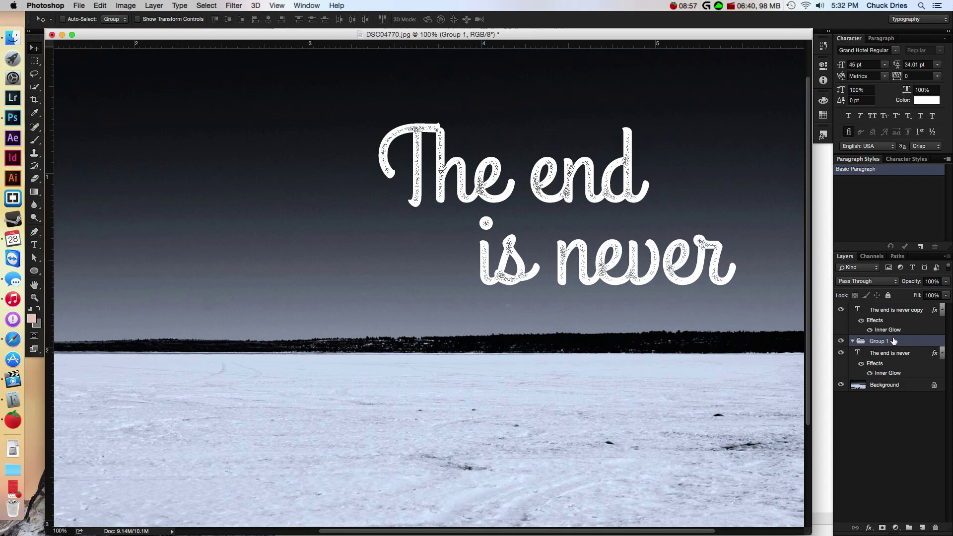
mouse_move(889, 311)
mouse_down()
mouse_move(889, 343)
mouse_move(893, 316)
mouse_up()
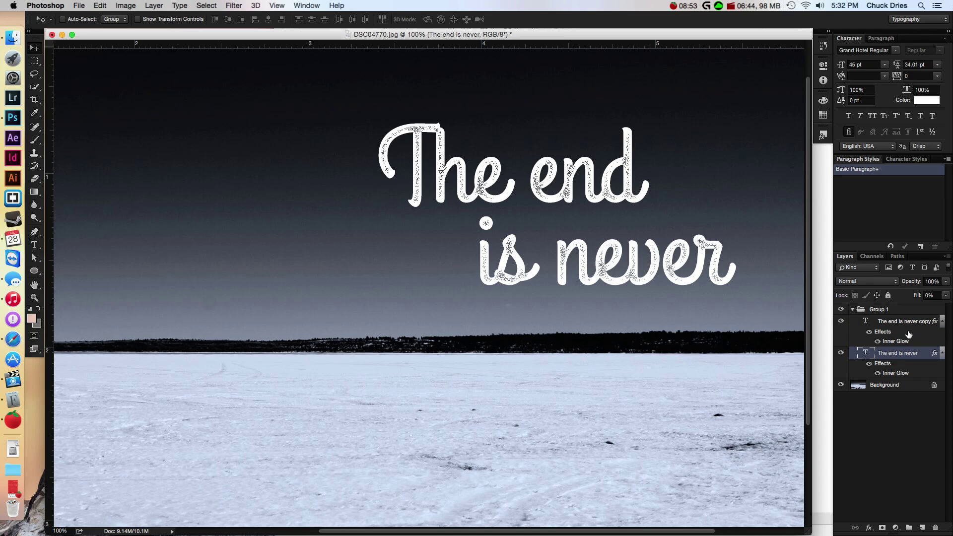
click(877, 310)
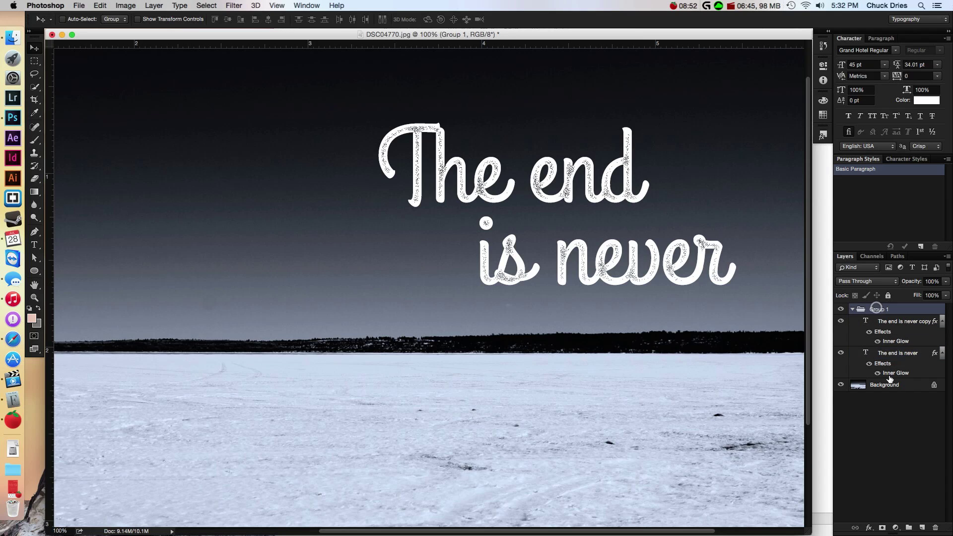
click(882, 527)
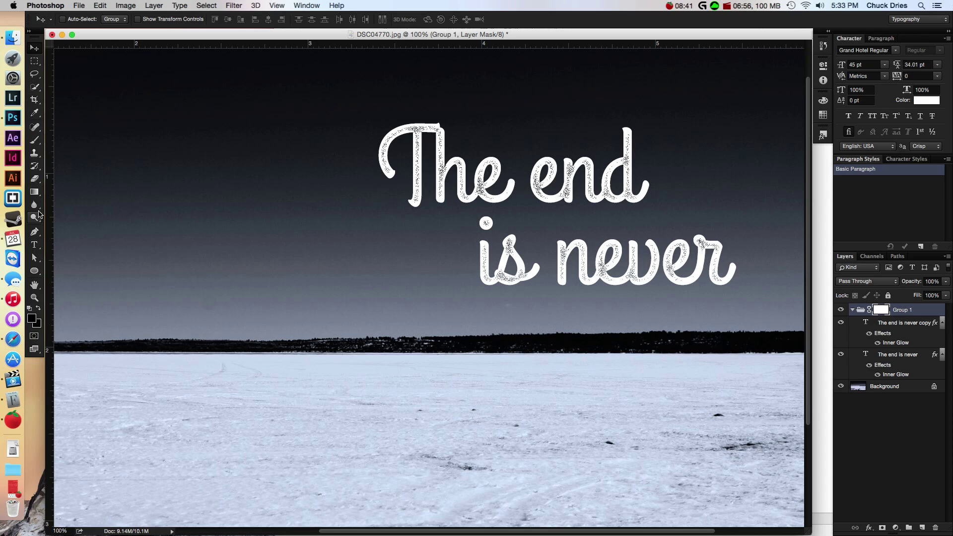
- Choose the 338 px splatter tip for the Brush tool
click(33, 139)
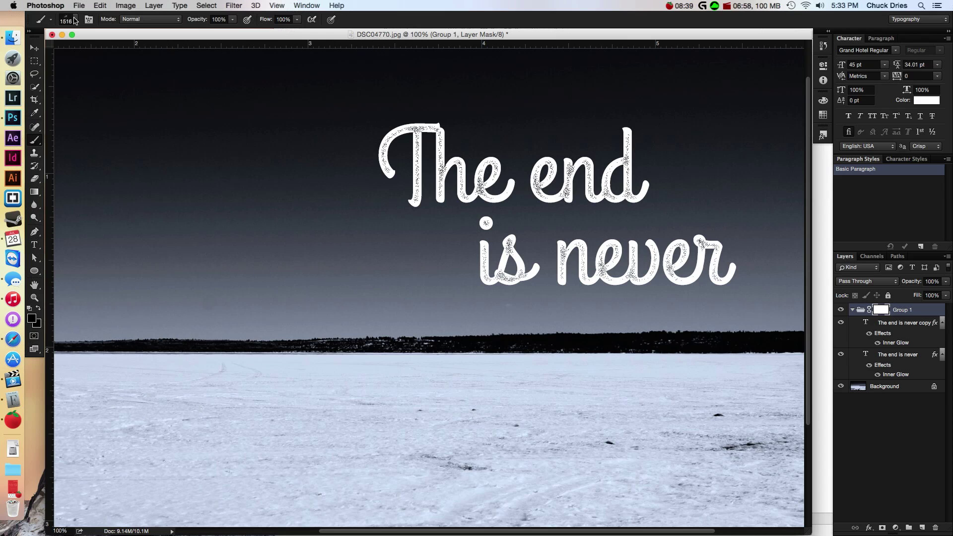
click(74, 20)
scroll(331, 323, down, 1)
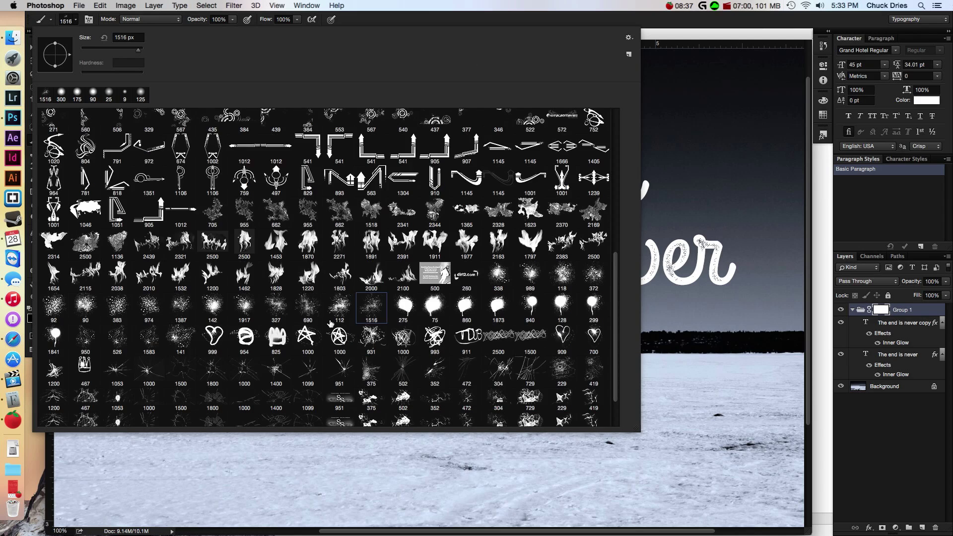
scroll(554, 375, down, 1)
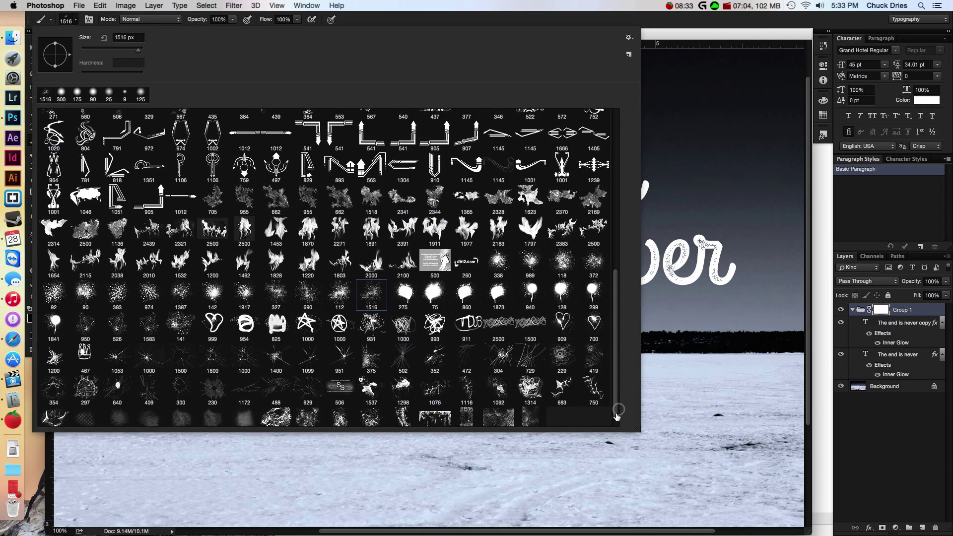
drag(616, 417, 616, 435)
scroll(612, 403, down, 1)
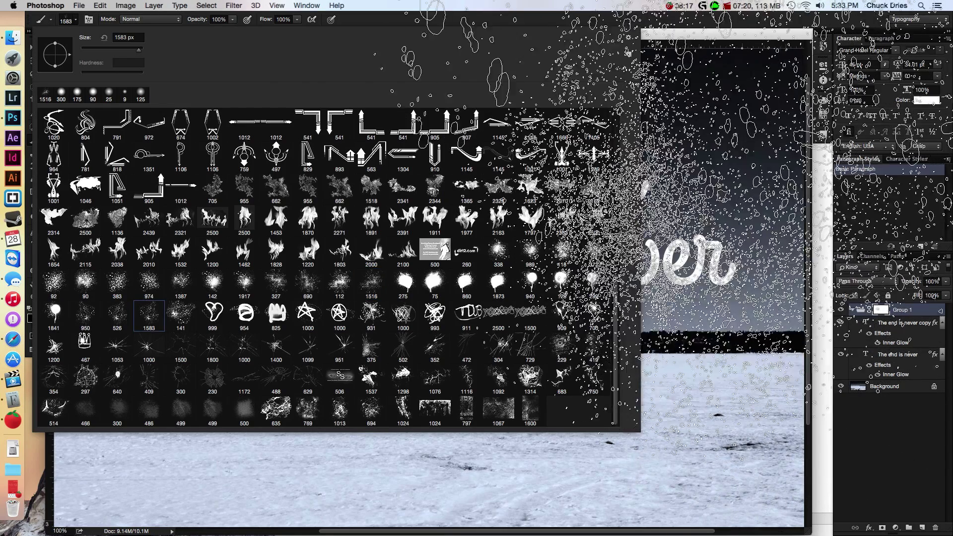
click(498, 255)
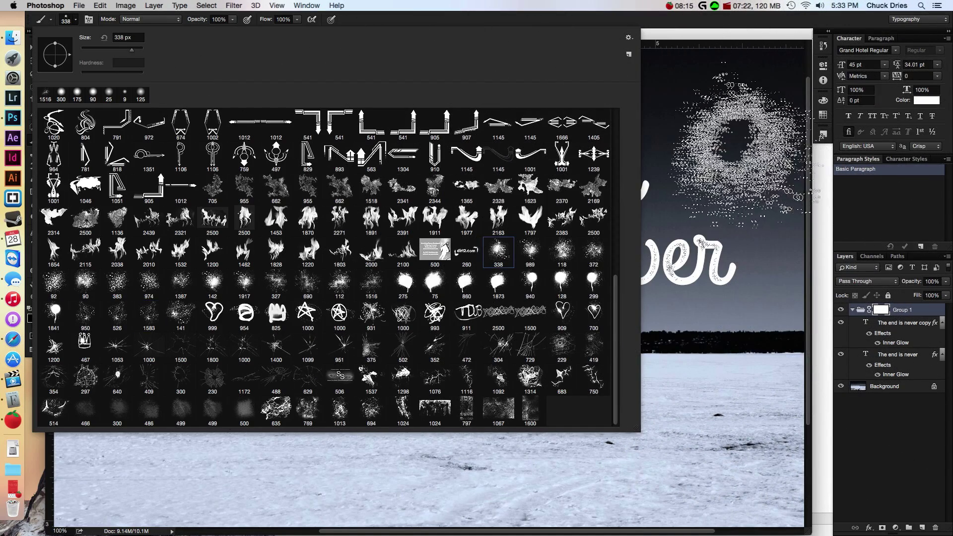
click(700, 38)
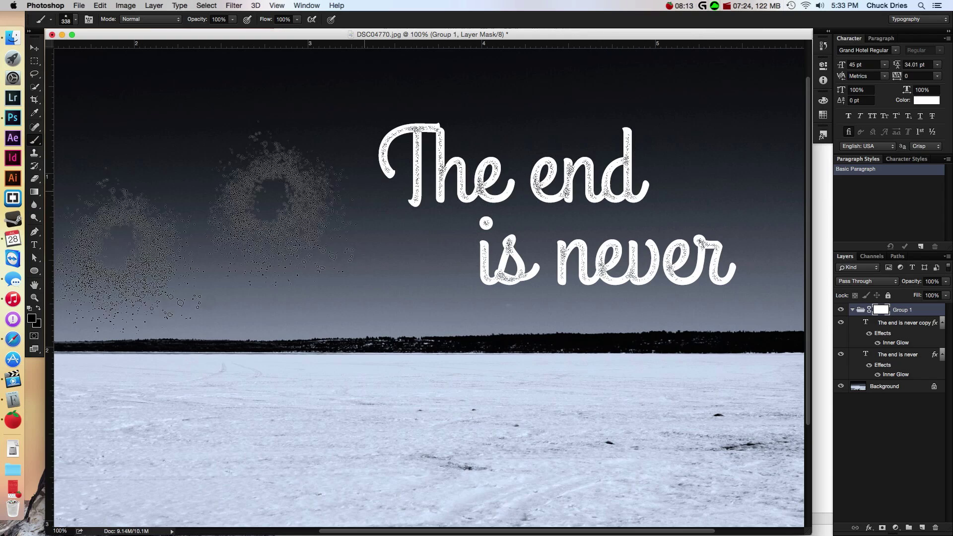
- Stamp splatter over the lettering on the group's mask with foreground colour 000000, undoing the strokes that erase too much
click(31, 318)
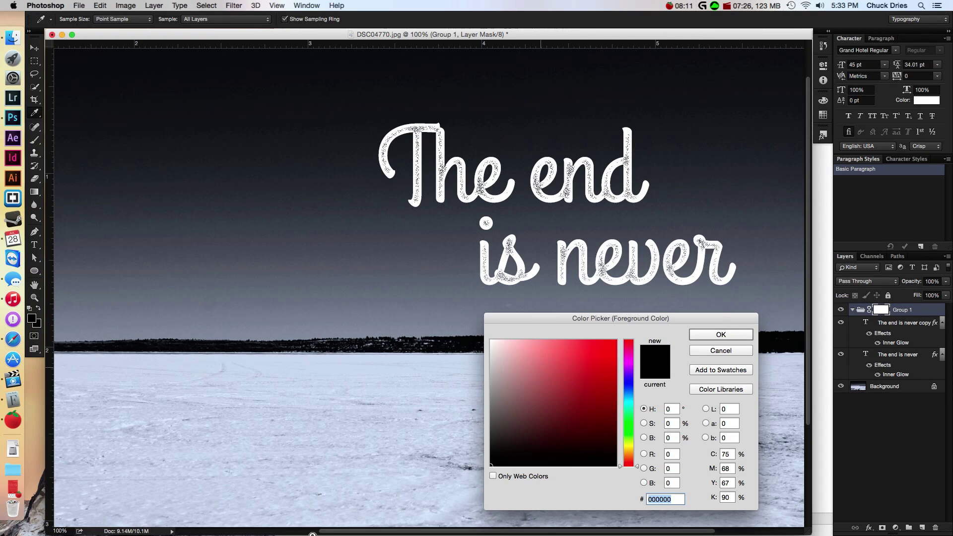
click(704, 336)
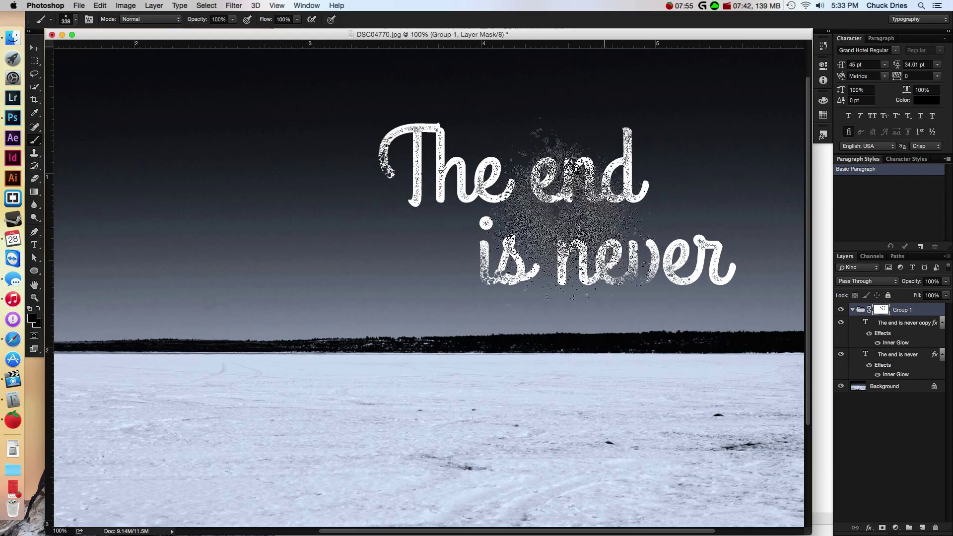
click(561, 169)
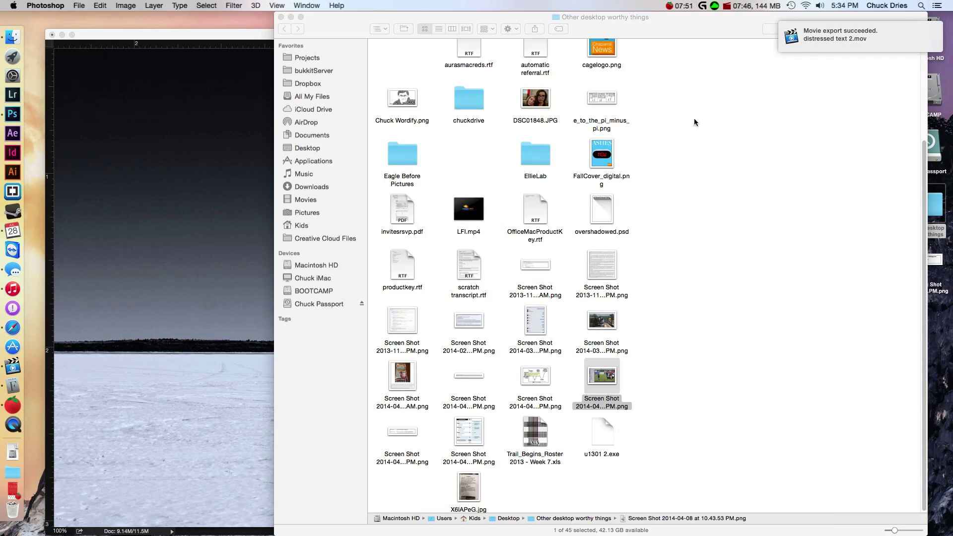
click(241, 40)
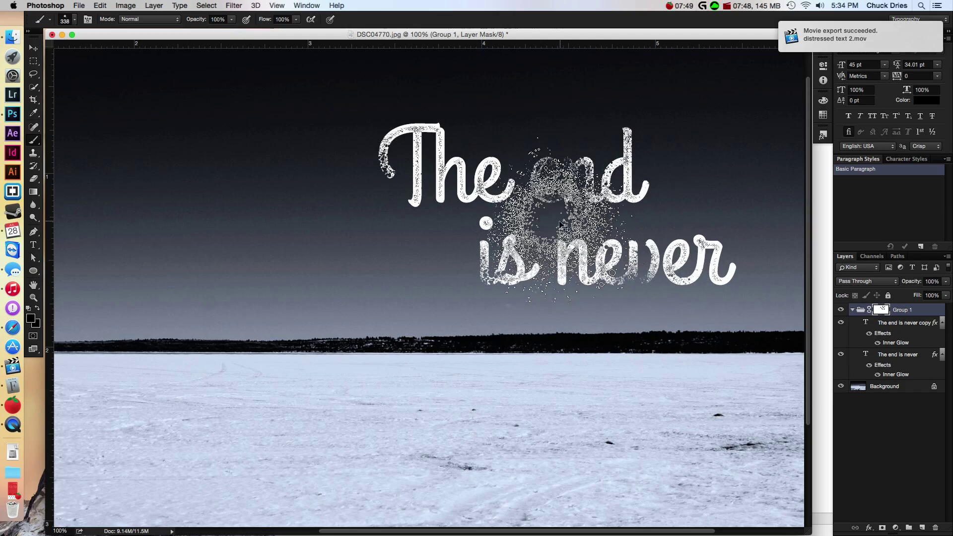
key(super+z)
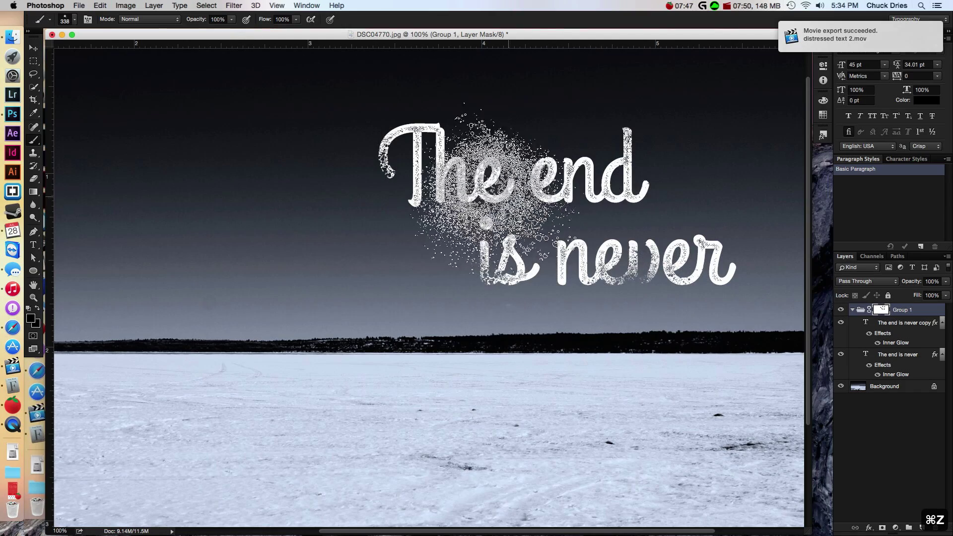
drag(476, 214, 638, 180)
key(super+z)
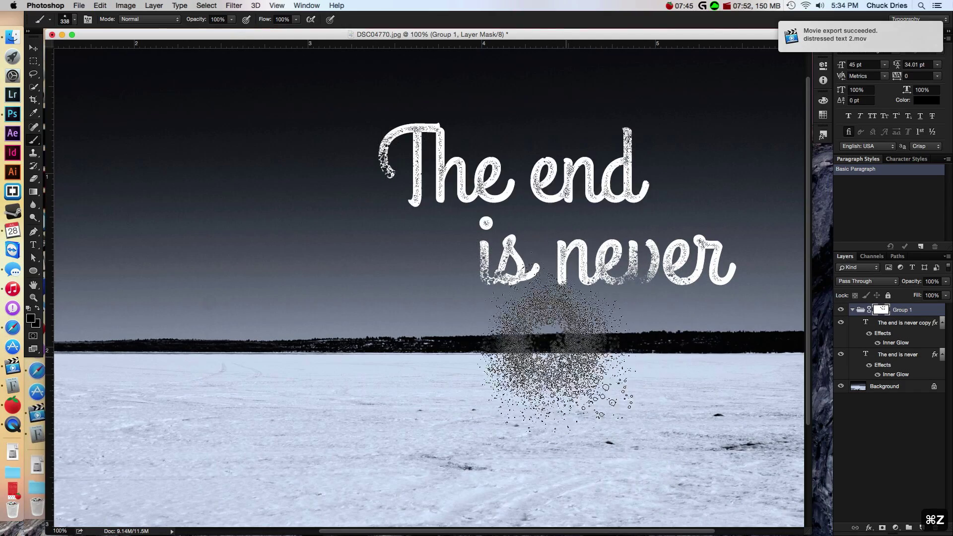
mouse_move(493, 95)
mouse_down()
mouse_move(457, 117)
mouse_move(476, 119)
mouse_up()
key(super+z)
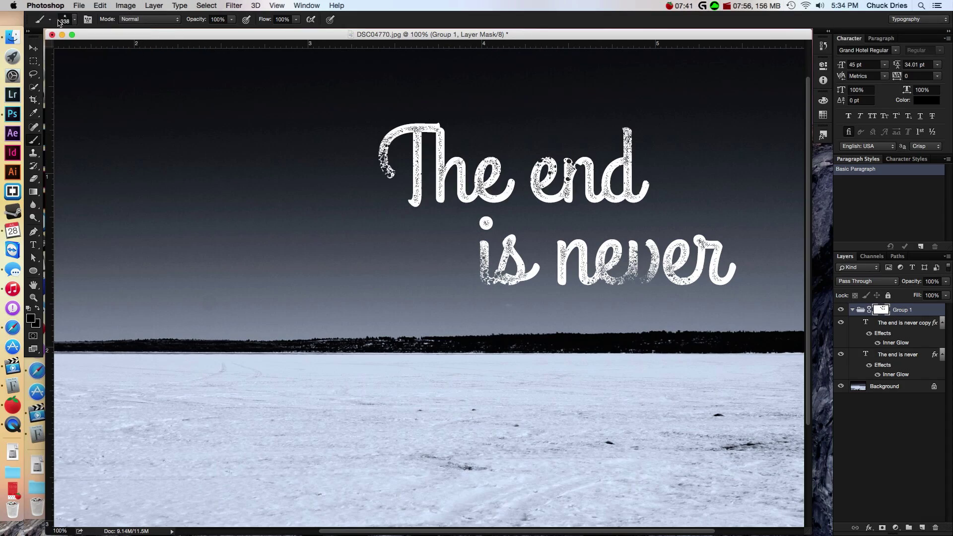
- Switch to the 989 px splatter brush and stamp it over the lettering on the group's mask, undoing an unwanted stroke
right_click(90, 68)
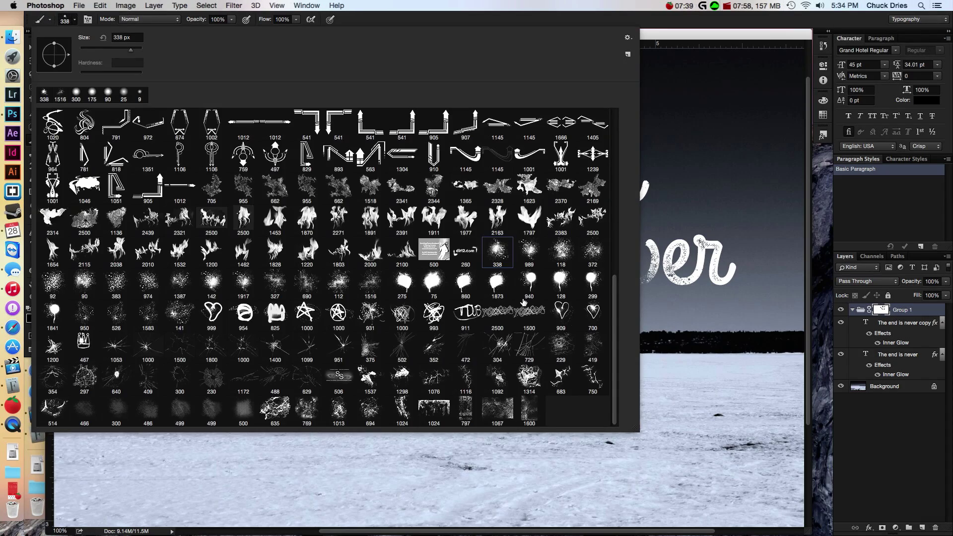
key(Return)
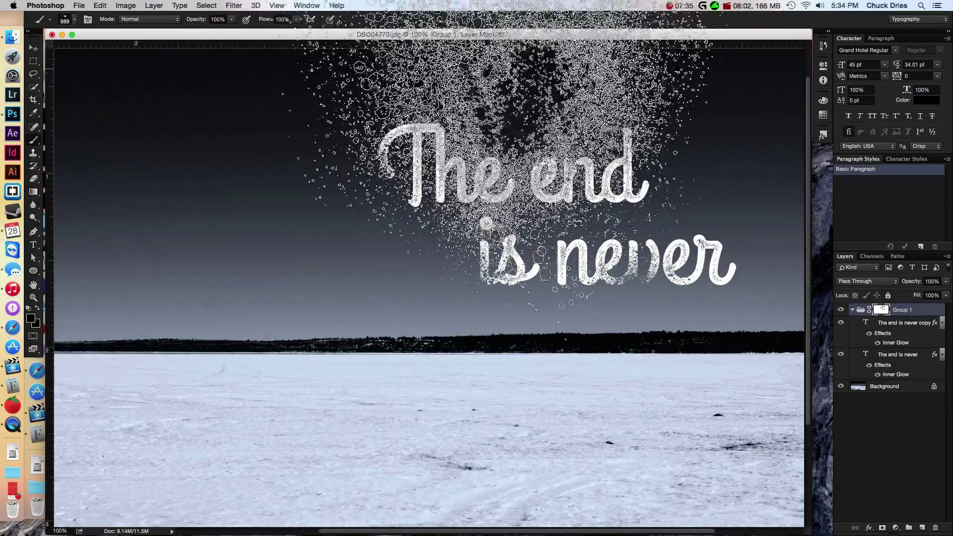
key(super+minus)
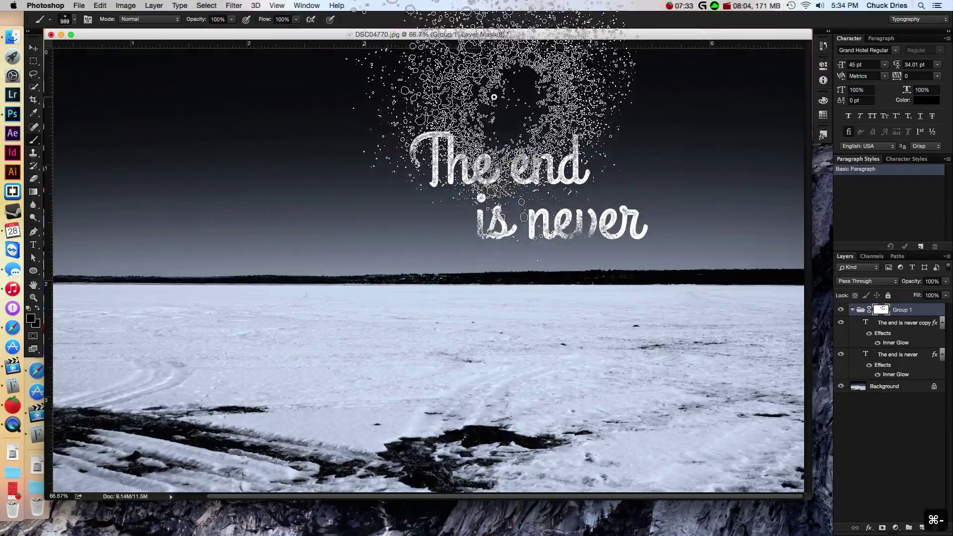
key(super+z)
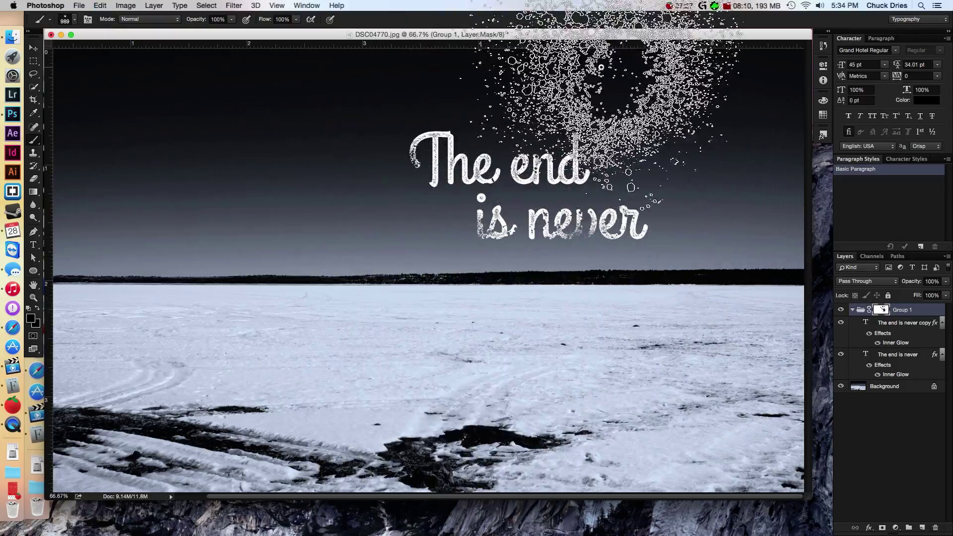
drag(680, 149, 348, 124)
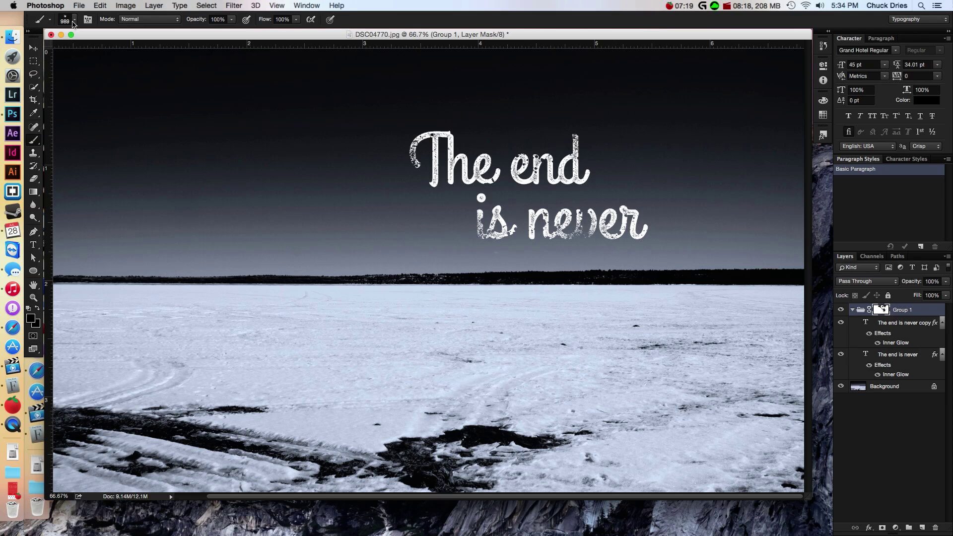
- Choose the 2500 px grunge brush tip and stamp it over the lettering on the group's mask
right_click(78, 50)
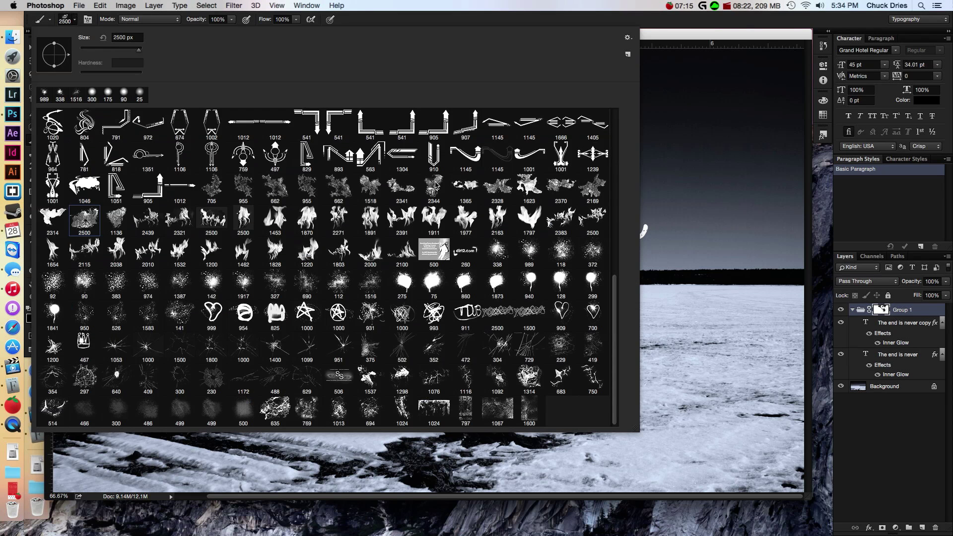
click(65, 20)
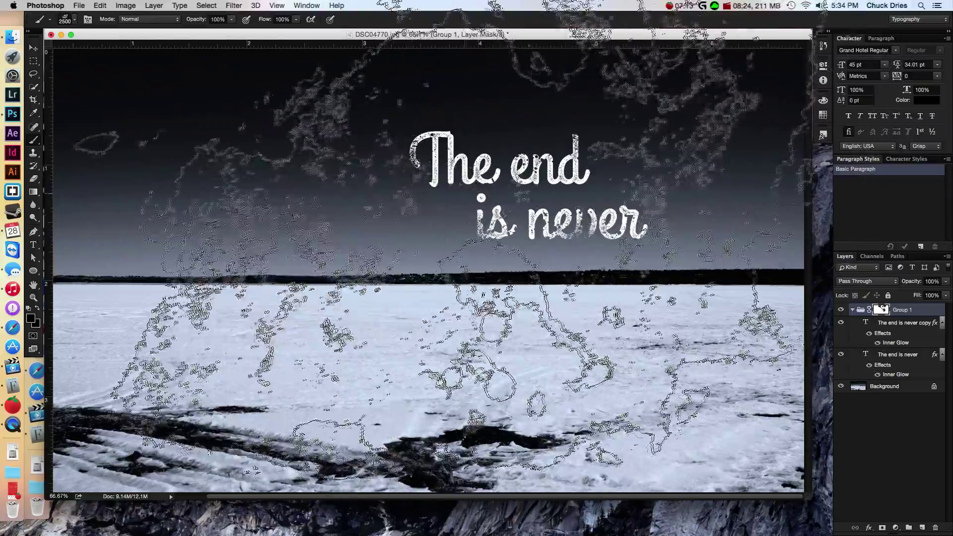
click(348, 298)
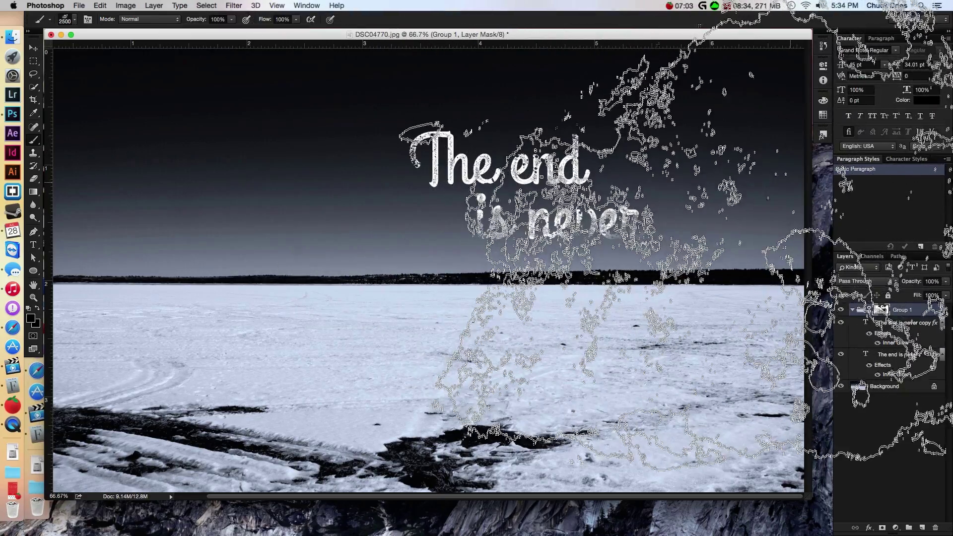
key(super+minus)
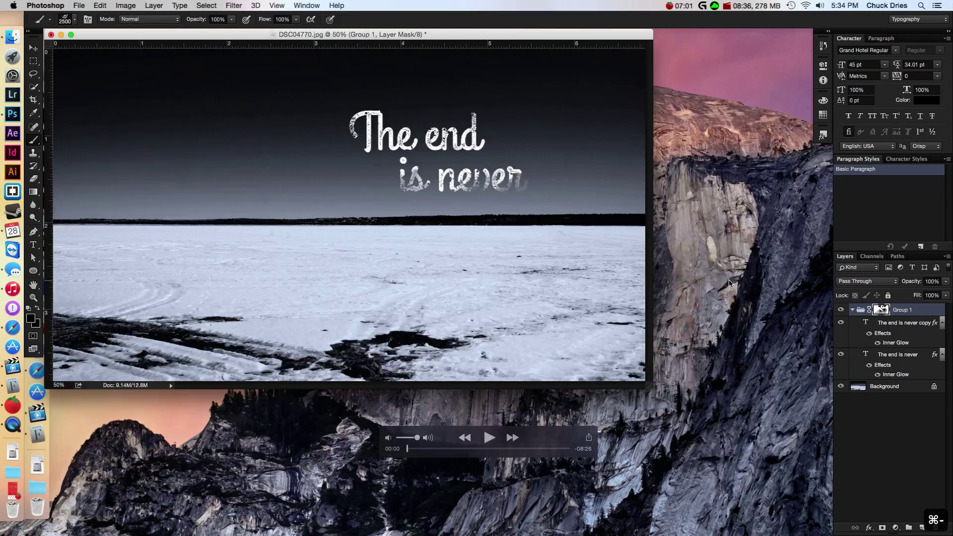
drag(454, 277, 805, 514)
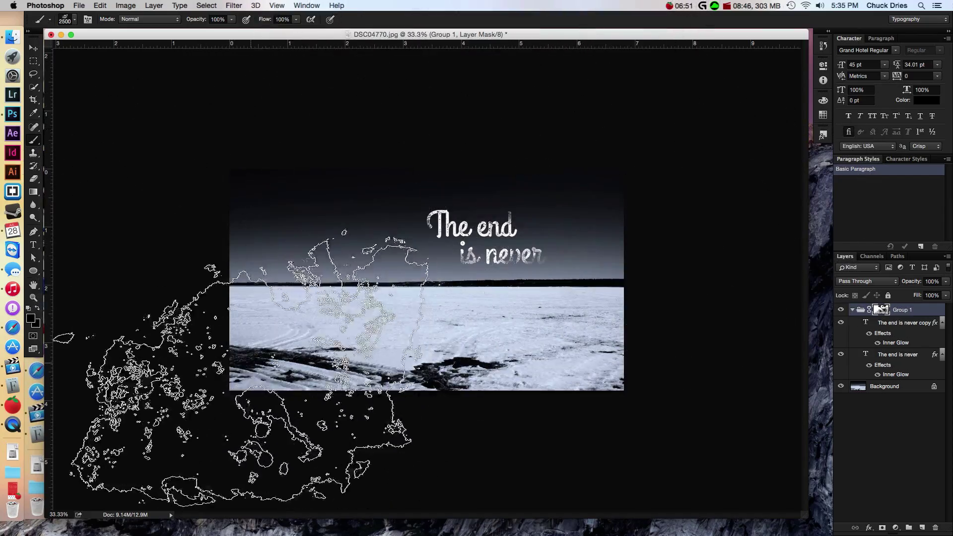
- Choose the 648 px brush tip, try stamping it over "end" on the group's mask, and undo the stamp
key(super+equal)
key(super+equal)
key(super+equal)
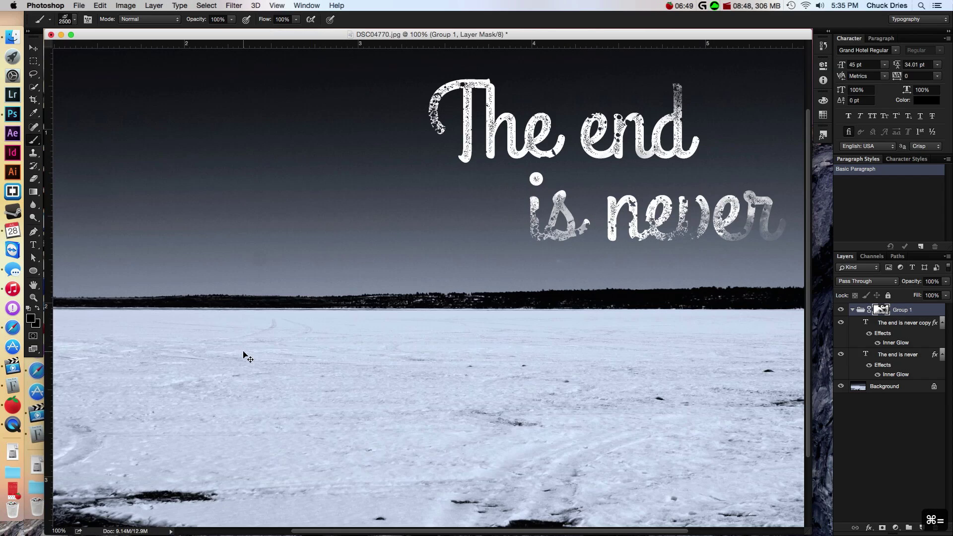
drag(432, 332, 270, 381)
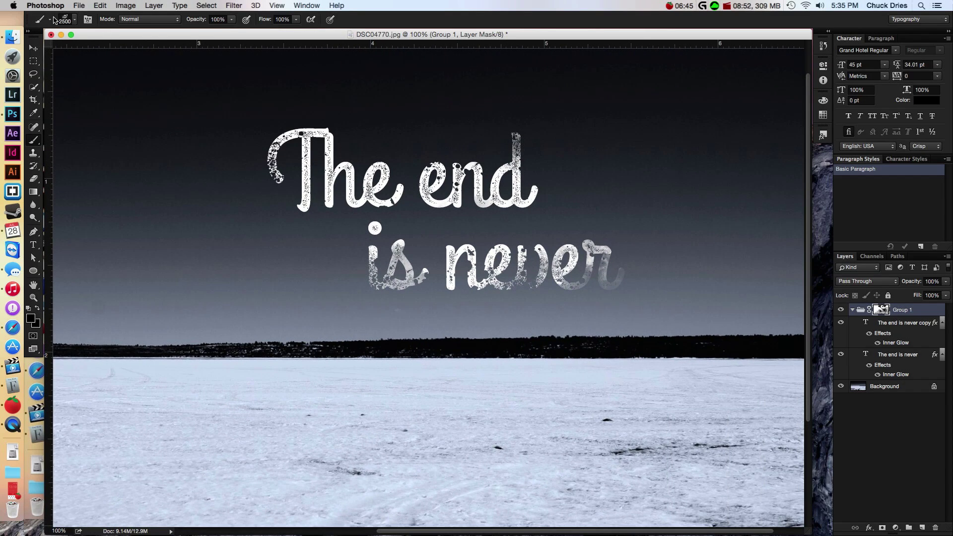
click(73, 20)
scroll(616, 306, up, 2)
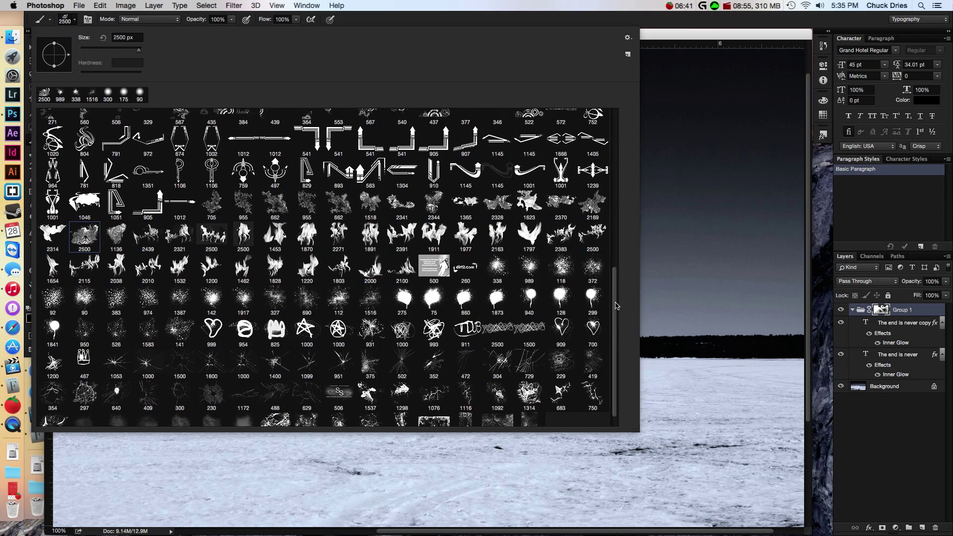
scroll(616, 306, up, 5)
scroll(605, 208, up, 3)
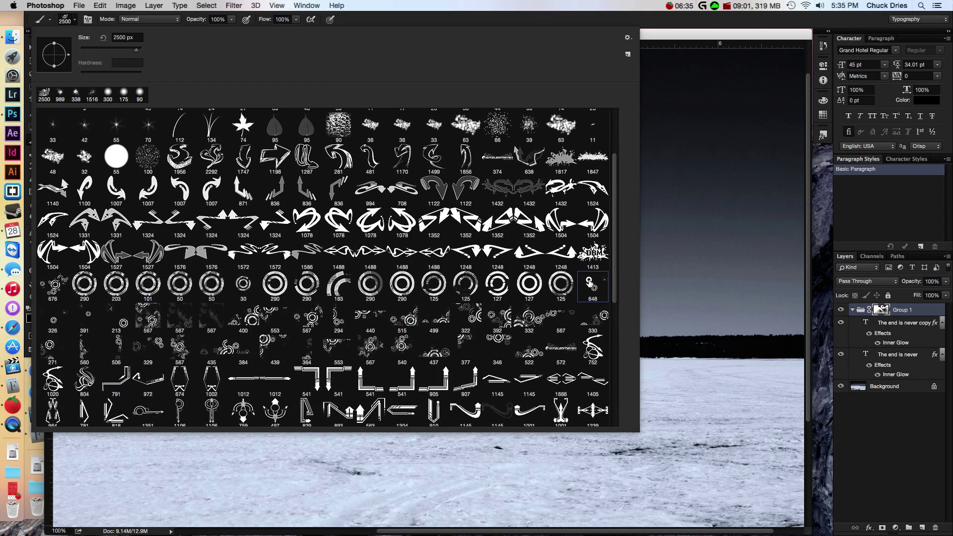
click(74, 21)
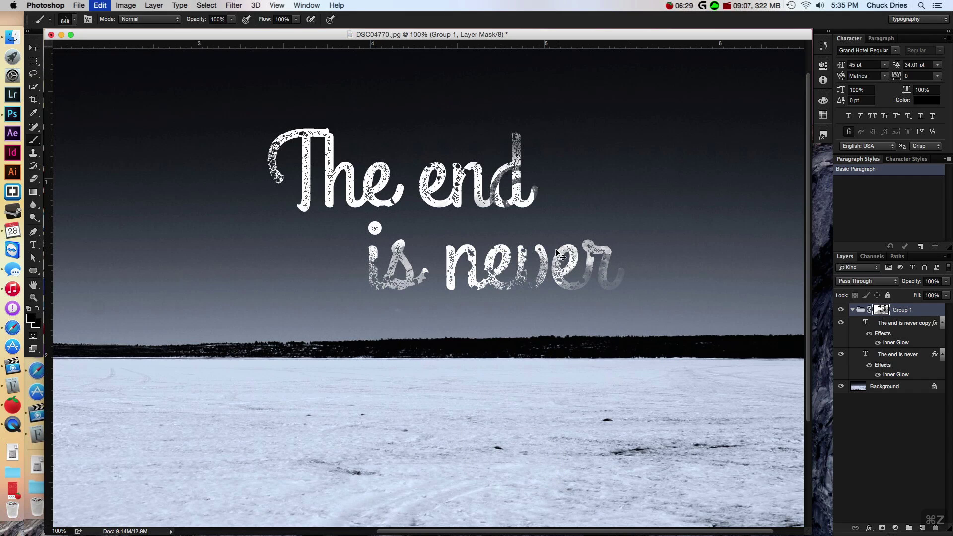
key(super+z)
mouse_move(286, 252)
mouse_down()
mouse_move(385, 261)
mouse_move(359, 291)
mouse_move(432, 283)
mouse_move(394, 294)
mouse_up()
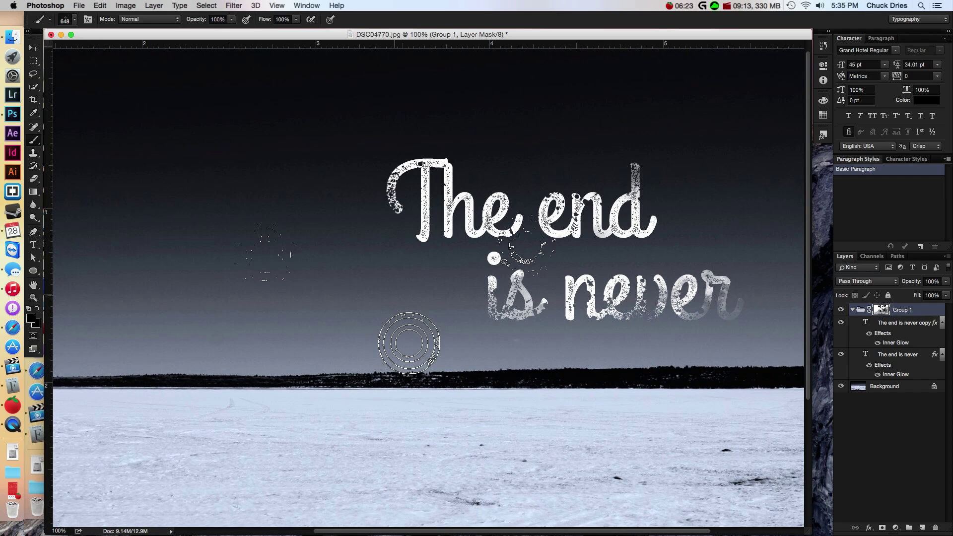
- Switch to the Reddit thread about distressed type in Safari, review the techniques suggested in its comments, and return to Photoshop
key(ctrl+Up)
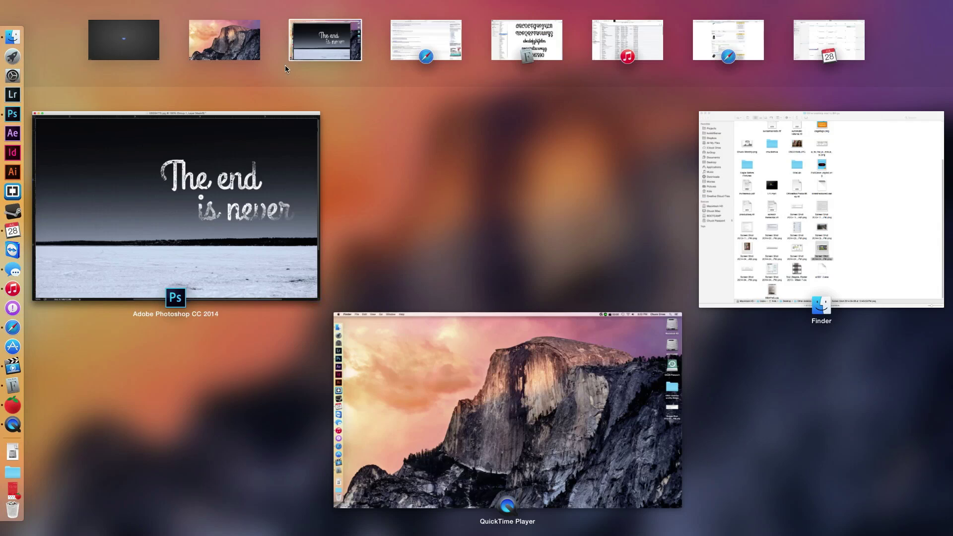
click(437, 32)
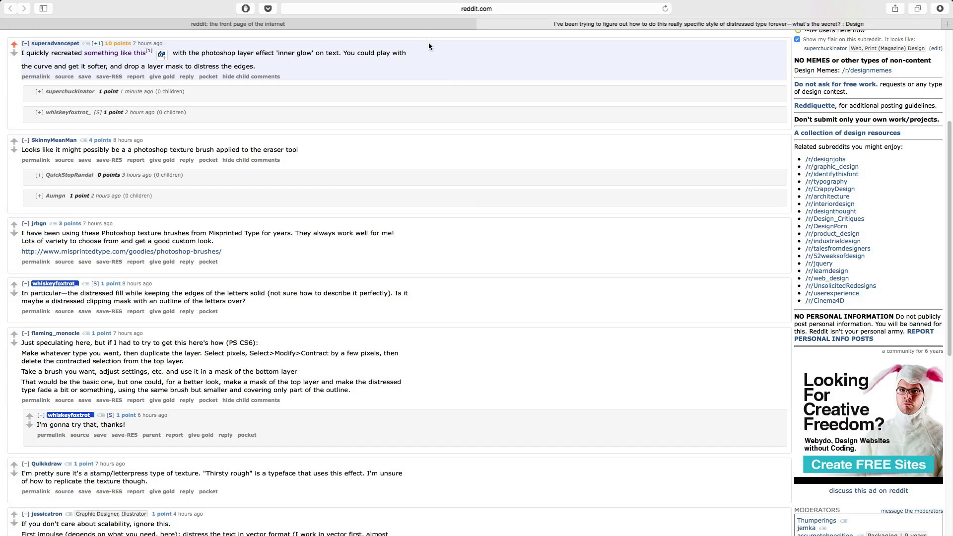
scroll(252, 305, down, 1)
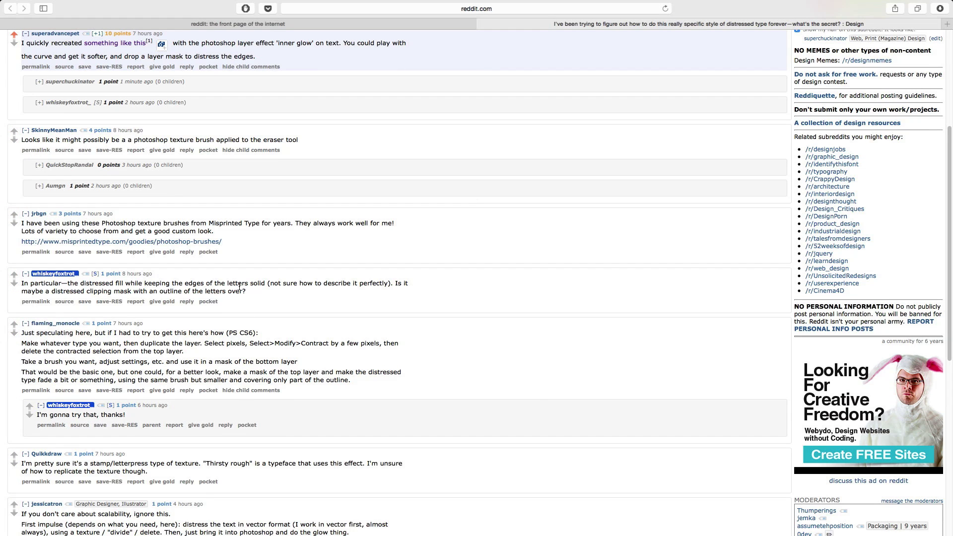
drag(245, 290, 219, 283)
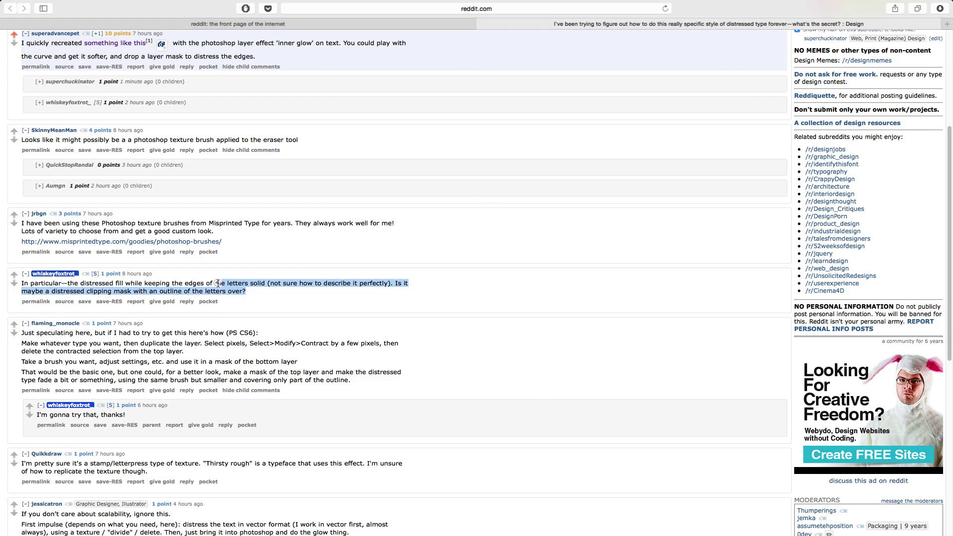
triple_click(100, 293)
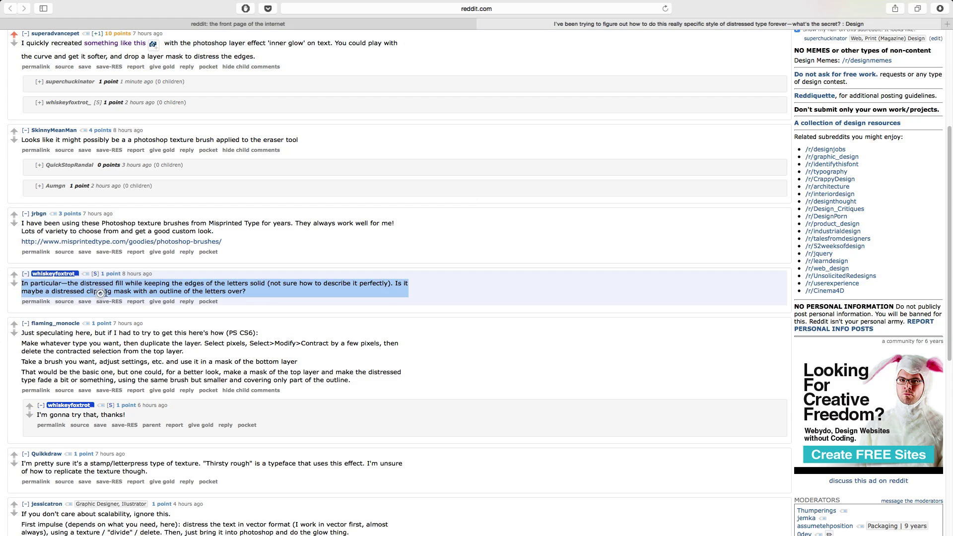
click(171, 282)
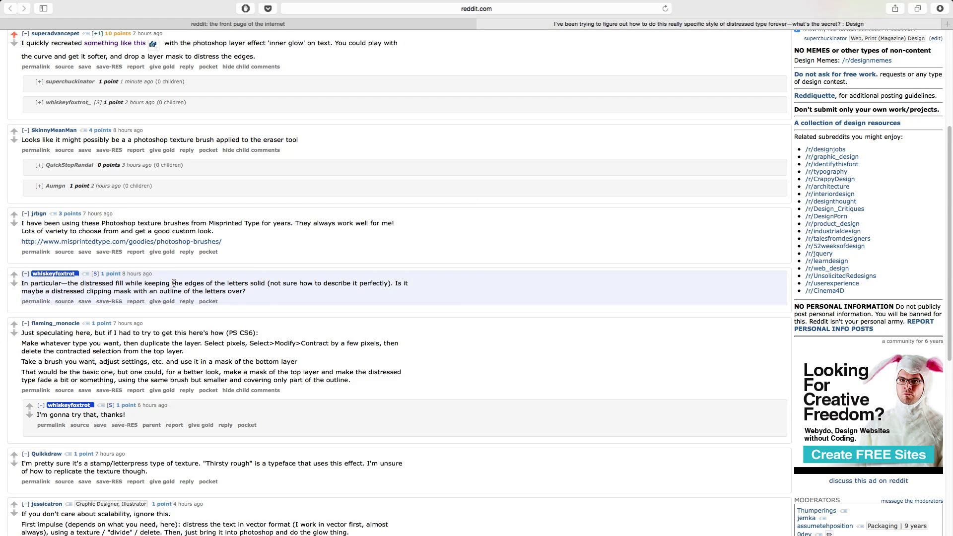
double_click(221, 333)
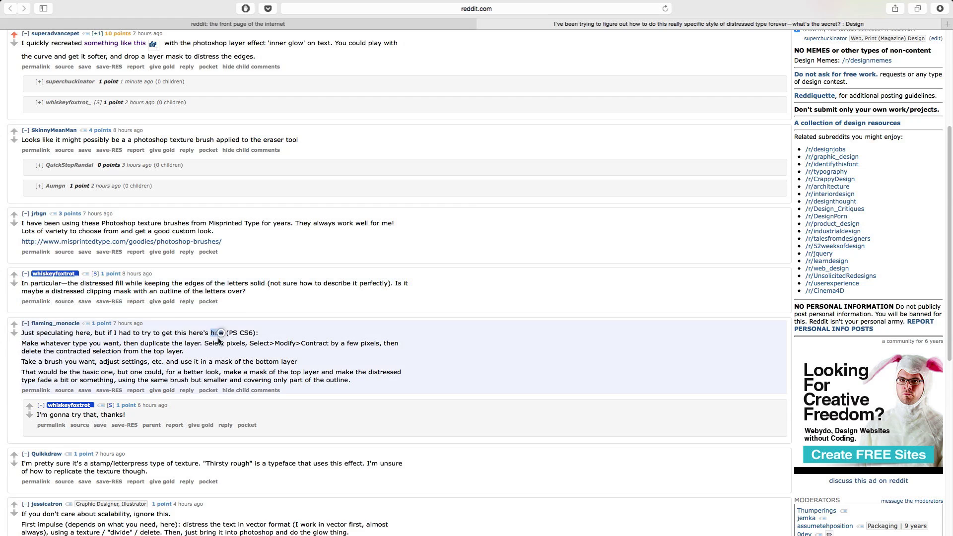
drag(197, 346, 178, 352)
double_click(193, 346)
triple_click(192, 346)
scroll(198, 343, down, 15)
scroll(202, 340, up, 20)
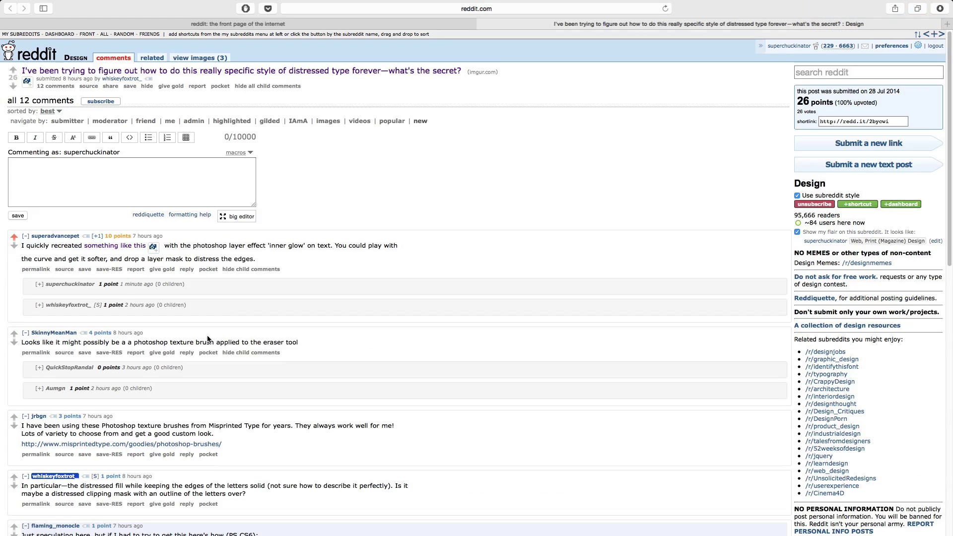
click(221, 242)
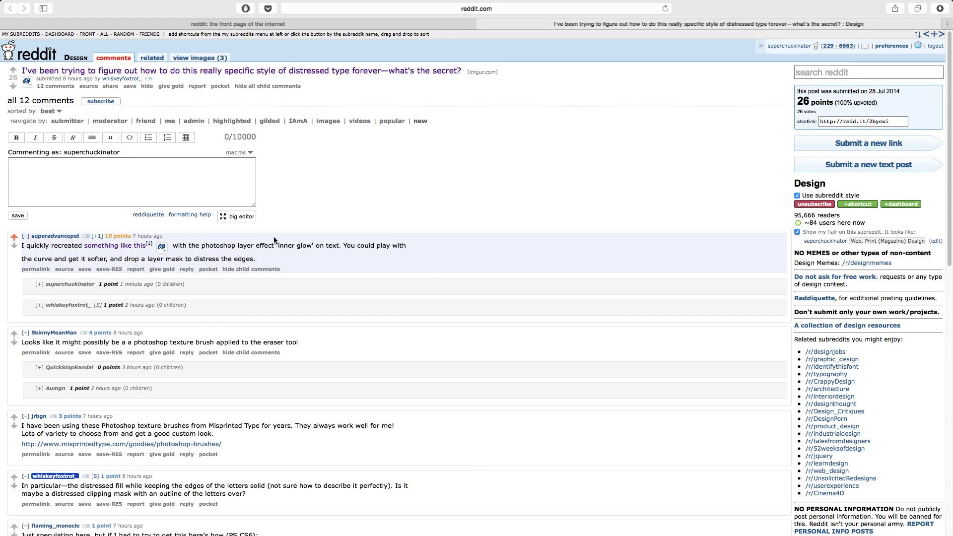
key(ctrl+Up)
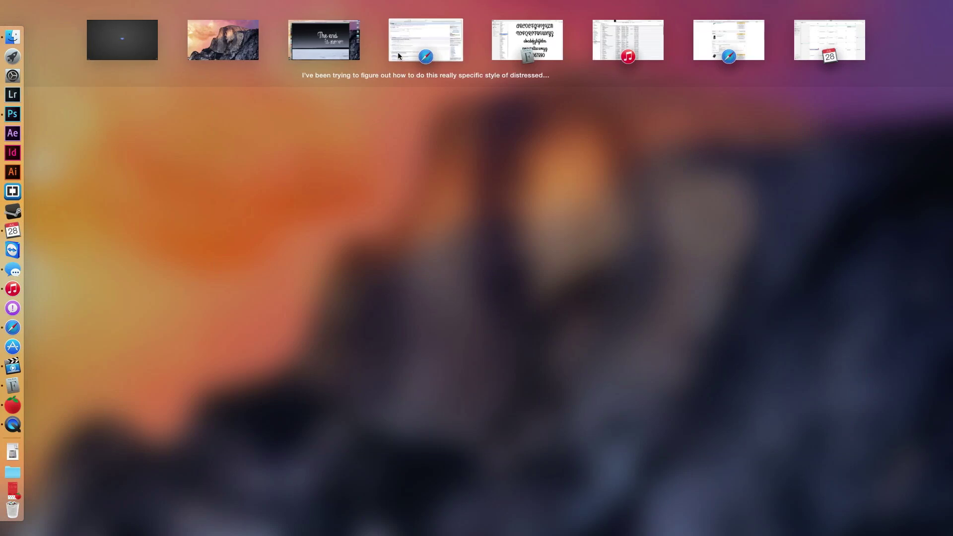
click(326, 38)
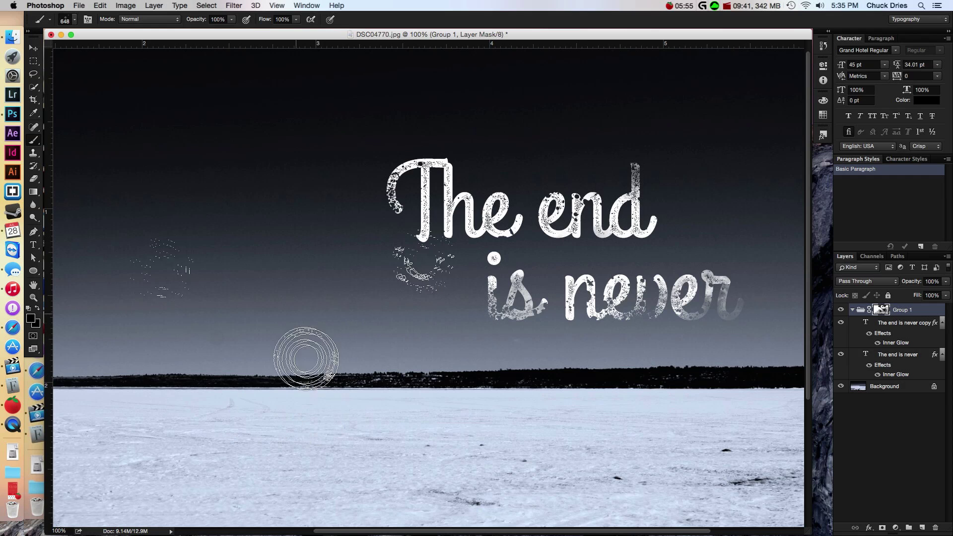